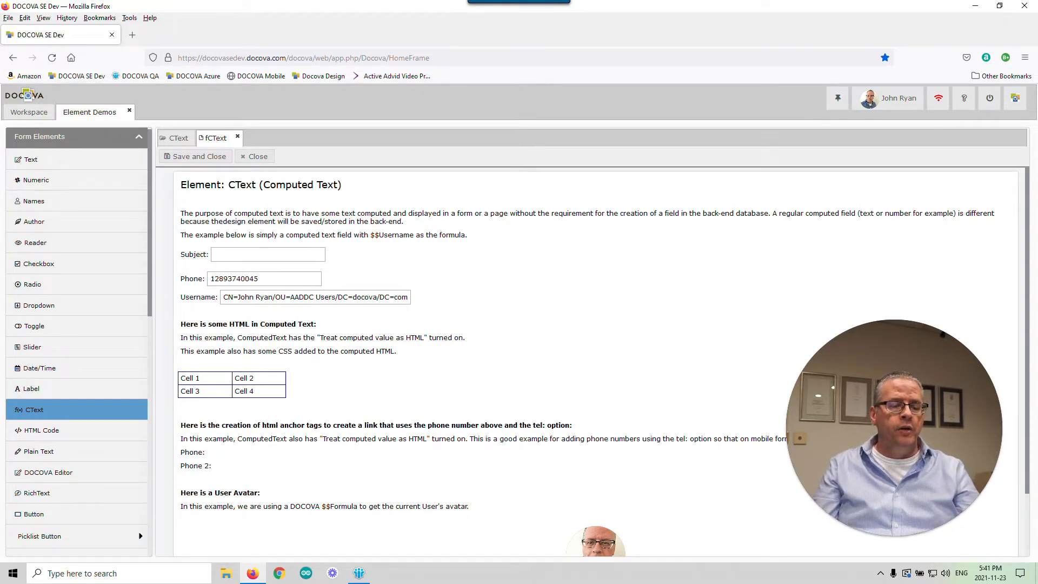
Review the computed text examples on the new fCText form and close it without saving.
click(279, 277)
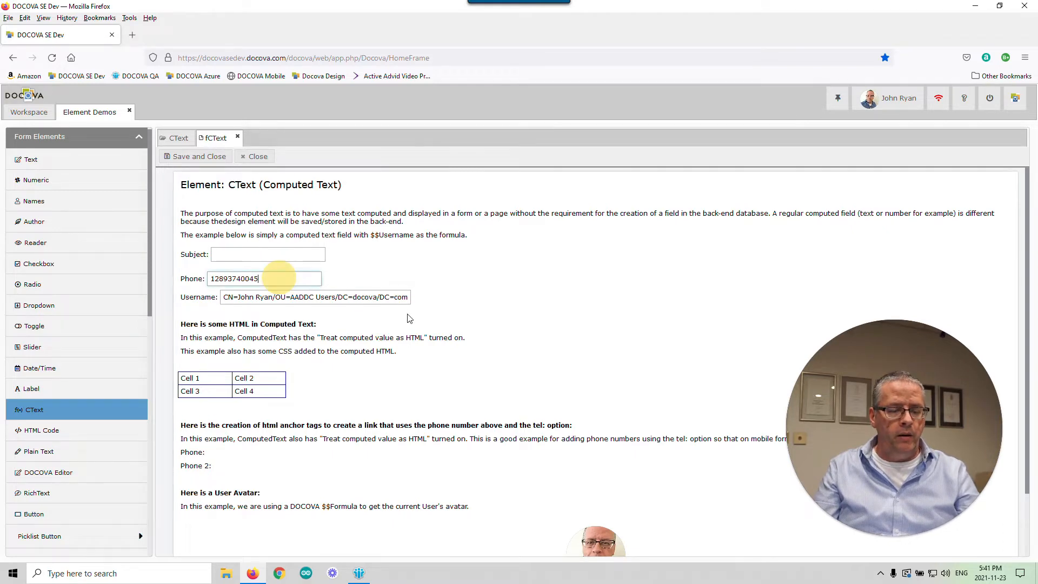
scroll(432, 320, down, 2)
scroll(432, 322, up, 2)
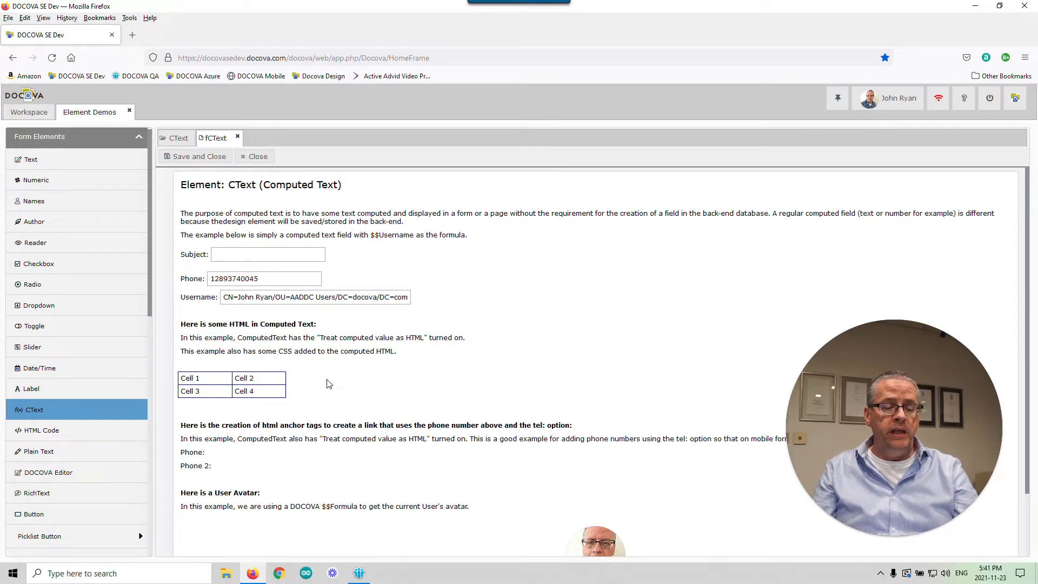
scroll(329, 383, down, 1)
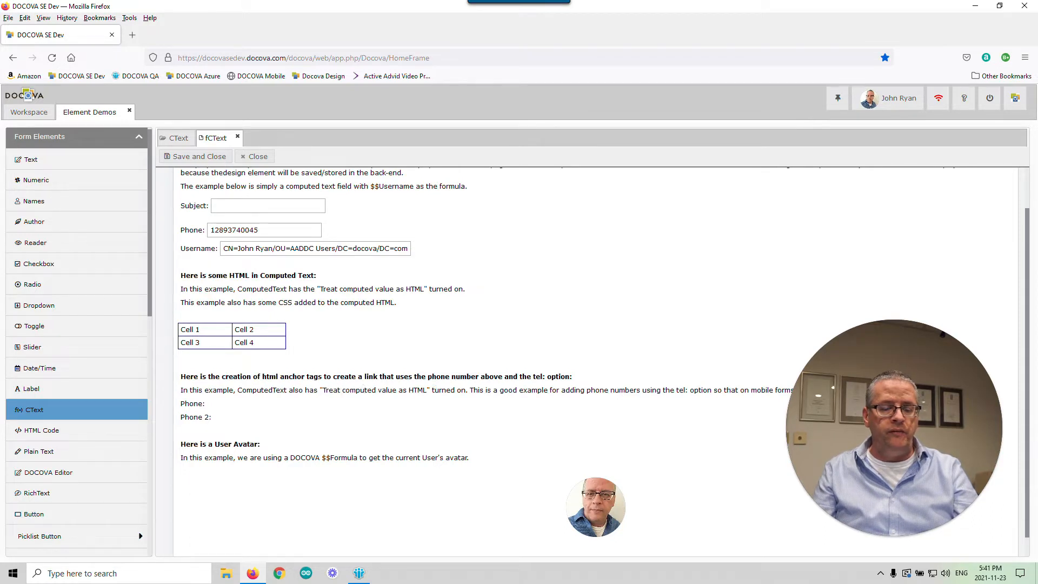
drag(869, 353, 882, 196)
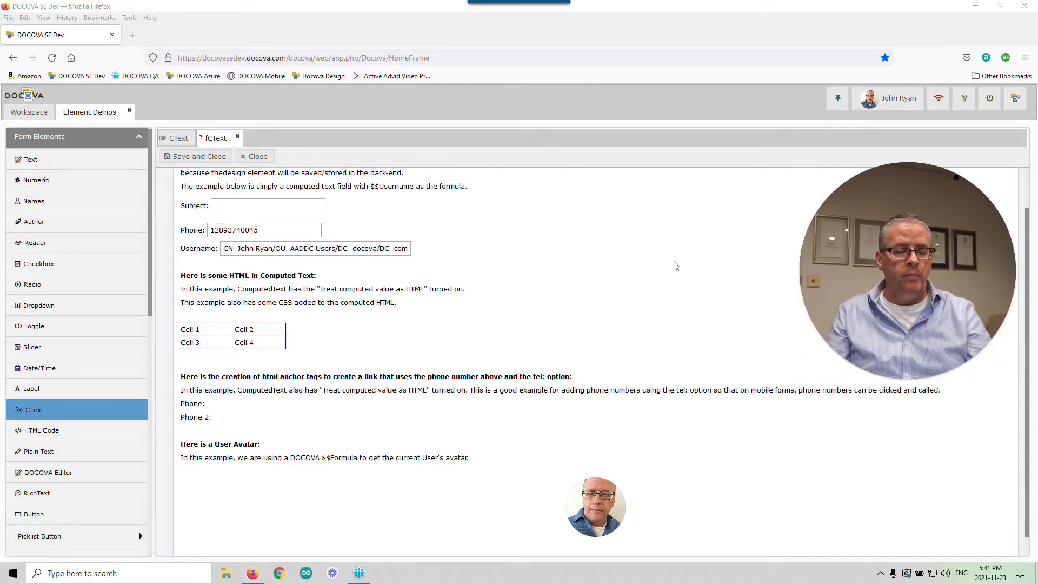
click(656, 276)
scroll(656, 276, up, 2)
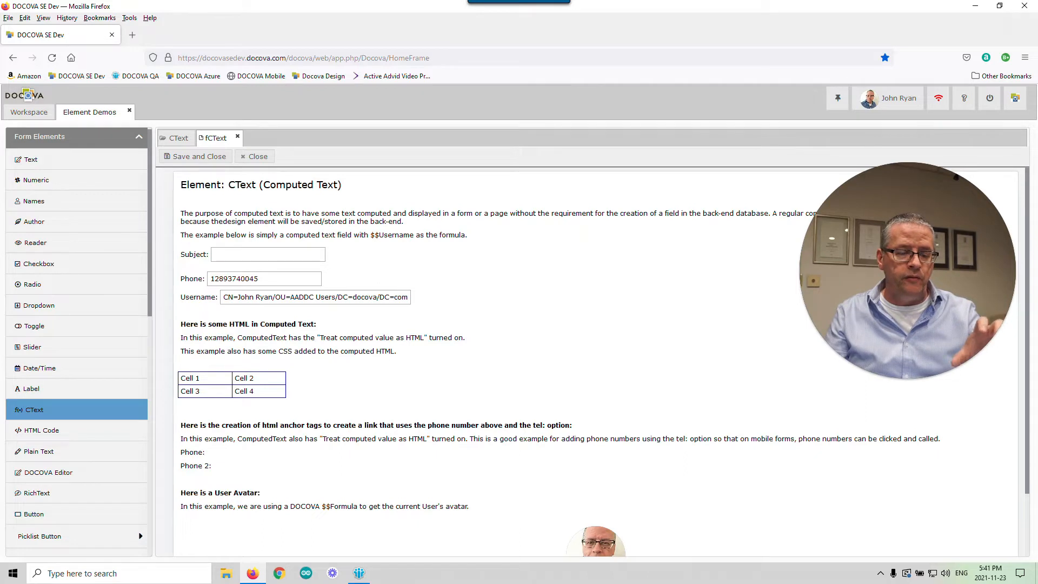
click(258, 157)
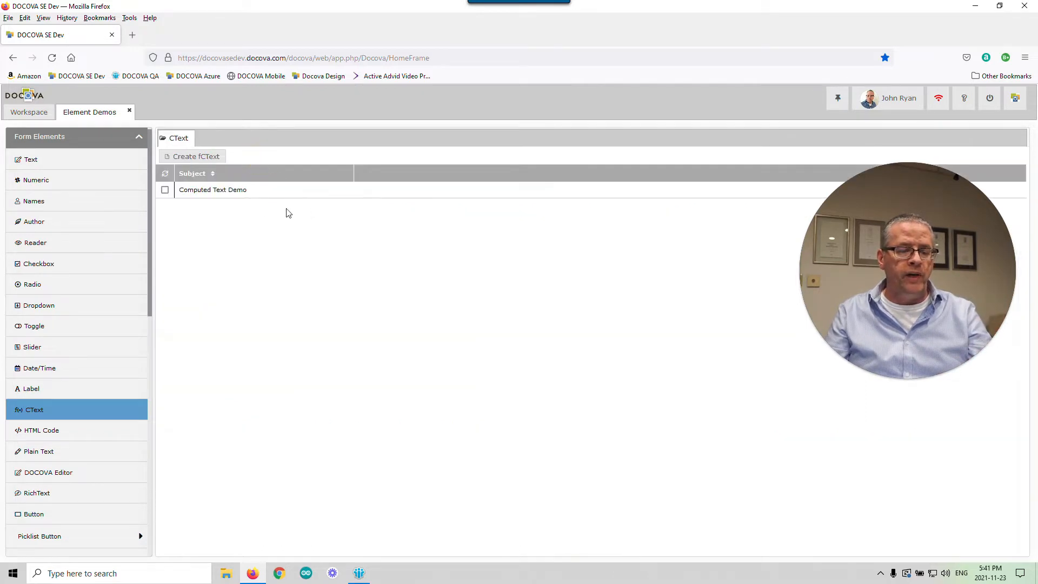
Open the Computed Text Demo document and examine its computed phone links and user avatar.
click(250, 189)
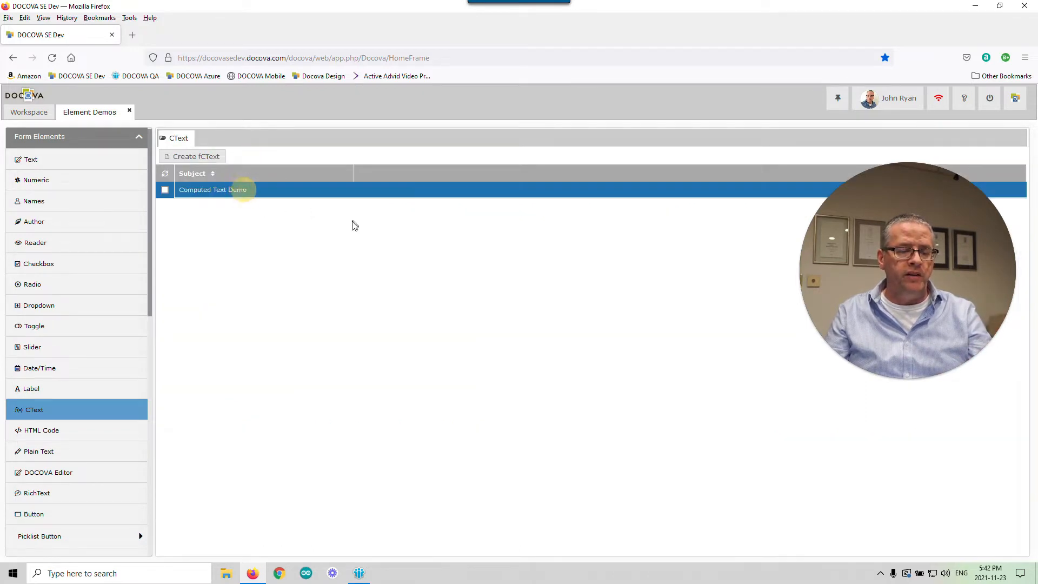
double_click(284, 193)
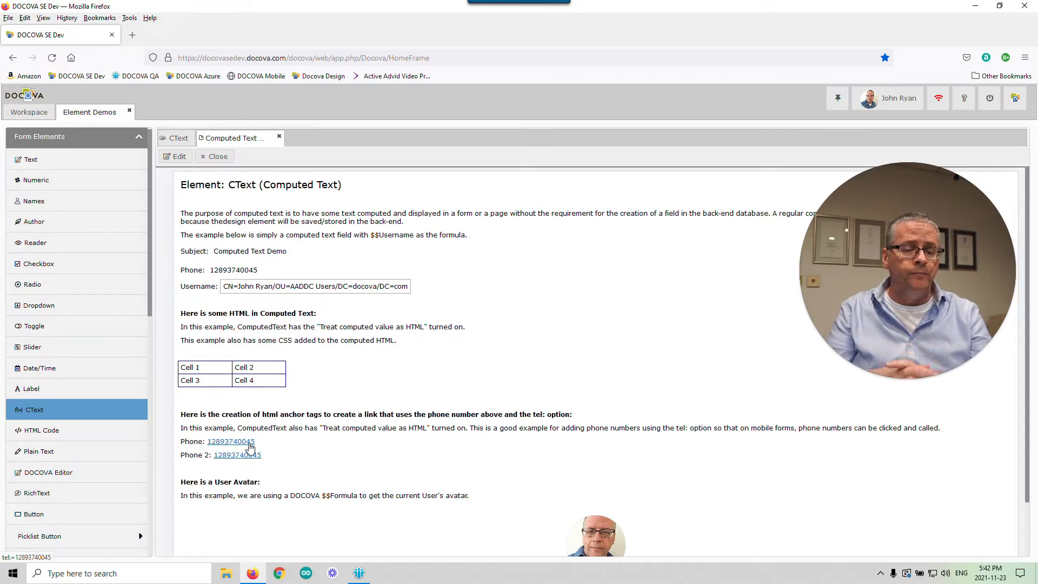
scroll(356, 378, down, 1)
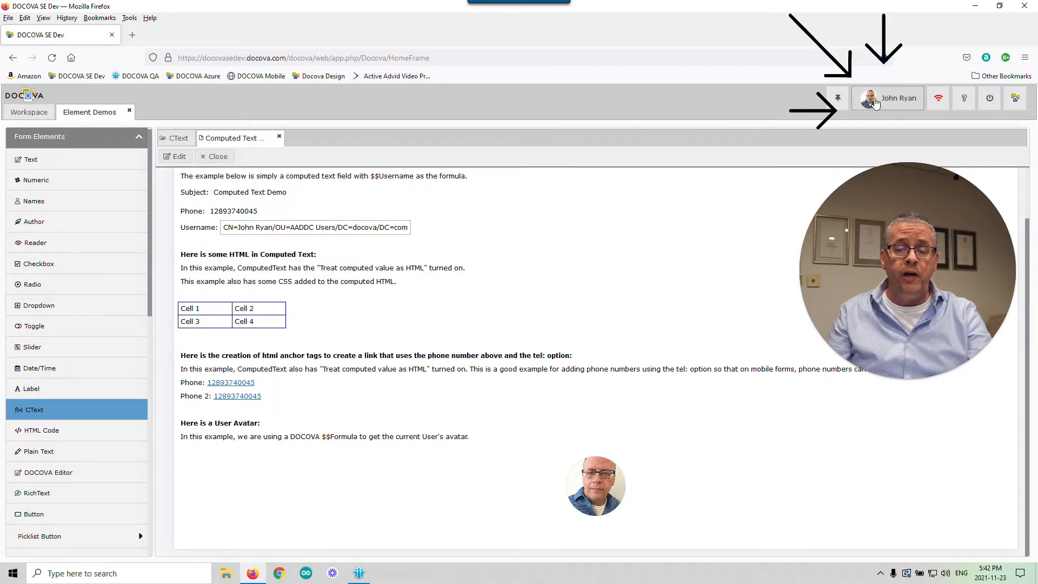
View the avatar settings in the user profile and close the profile without saving changes.
click(897, 107)
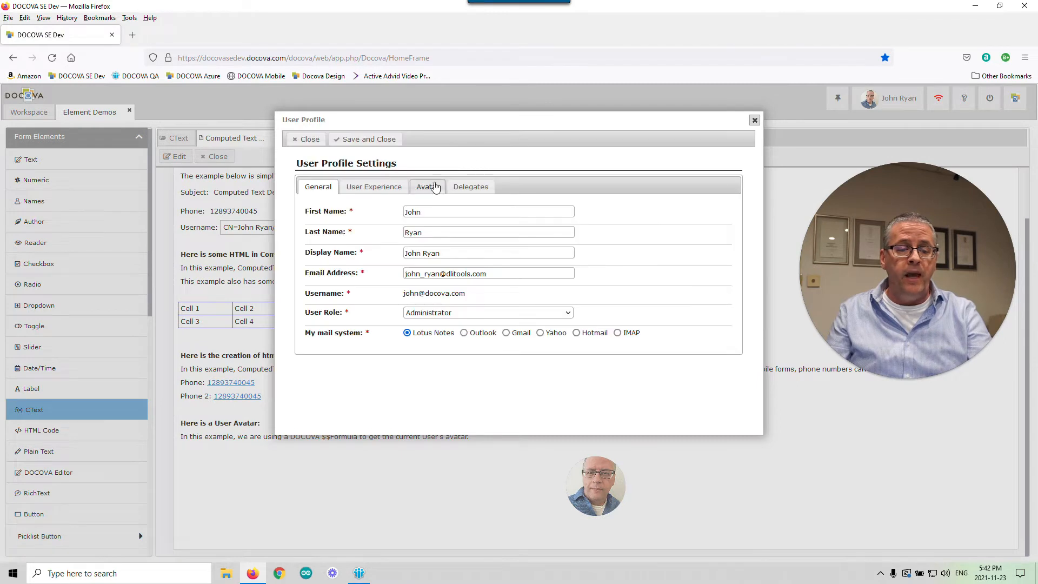
click(435, 187)
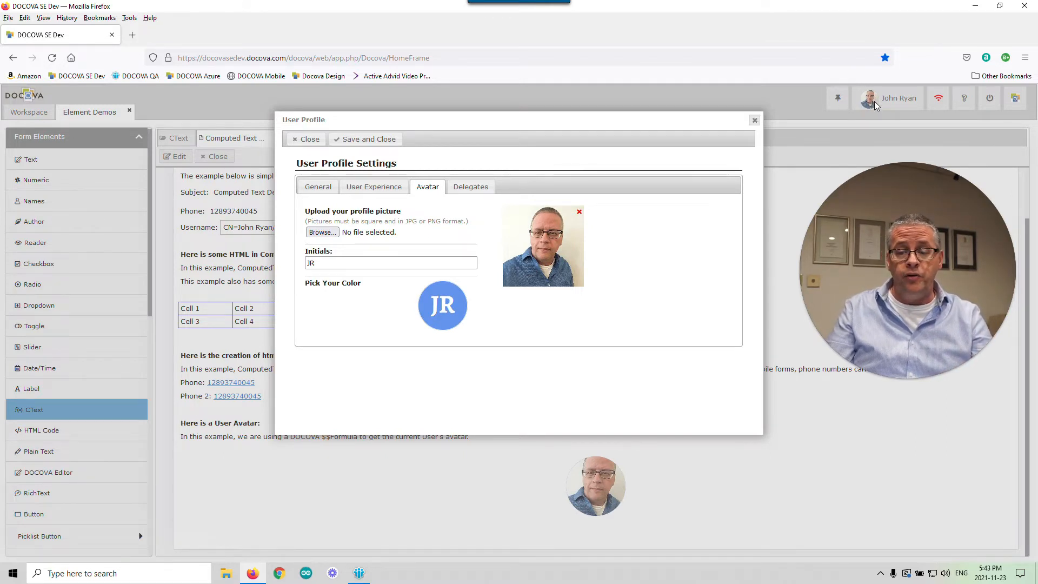
click(756, 121)
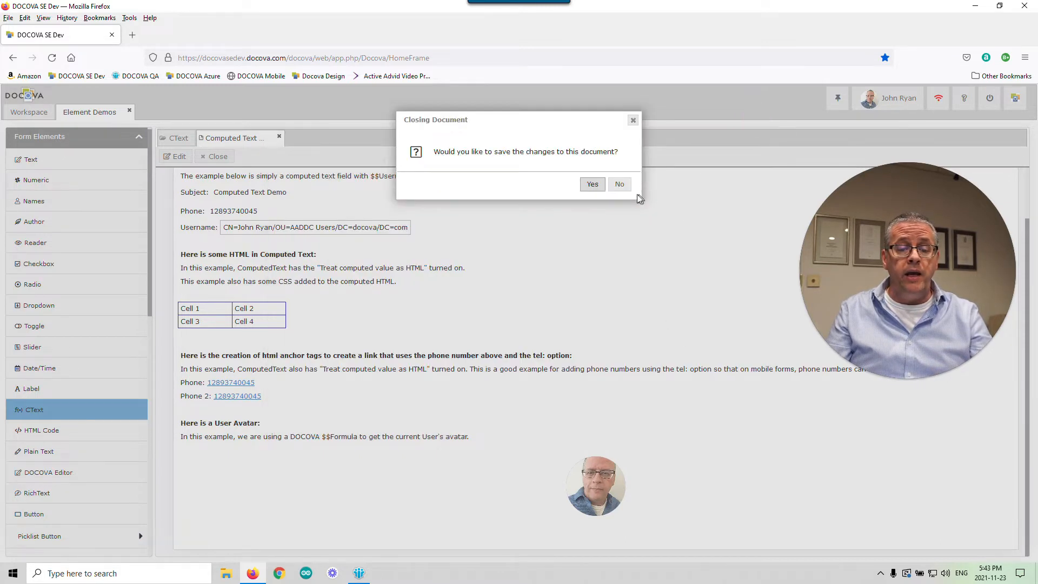
click(626, 183)
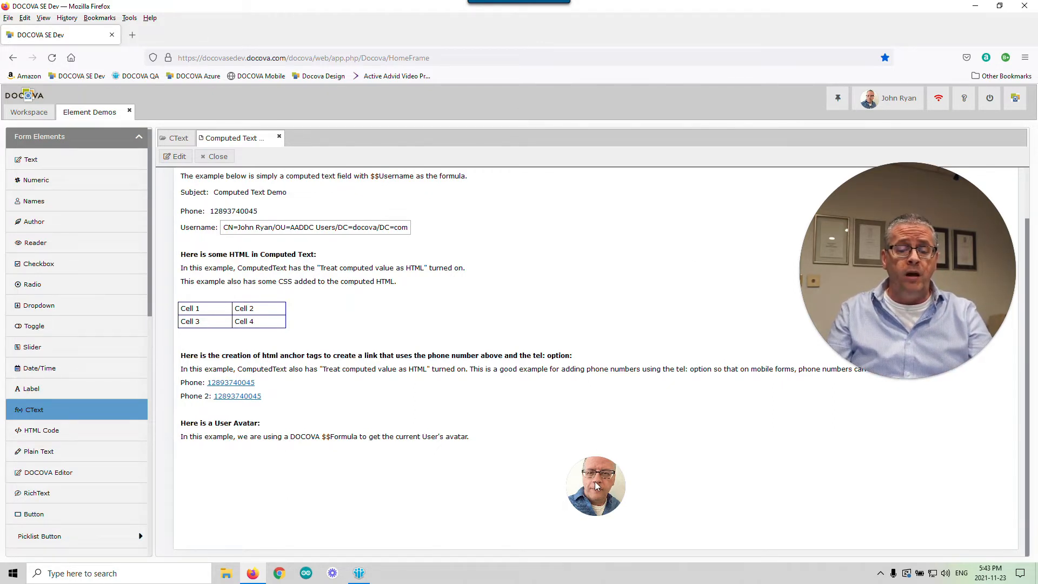
Check the user avatar's tooltip in the Computed Text Demo document and close all open CText documents.
mouse_move(598, 485)
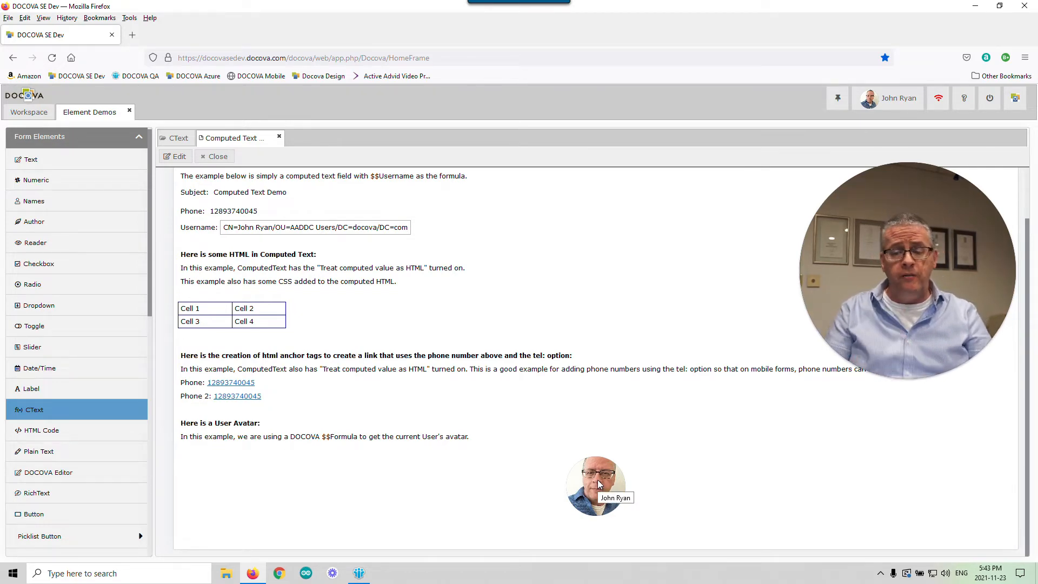
mouse_move(854, 268)
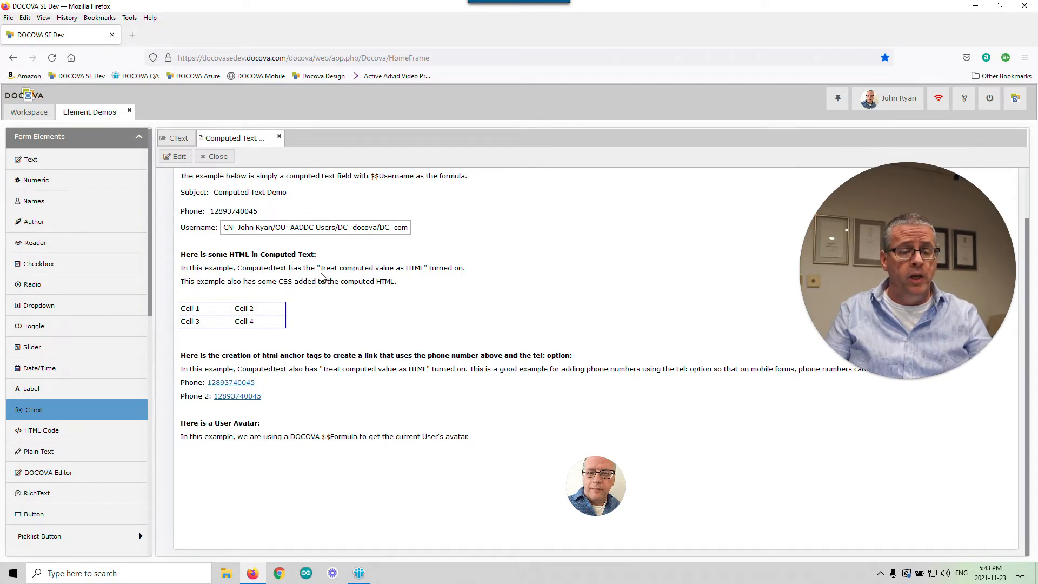
scroll(357, 324, up, 2)
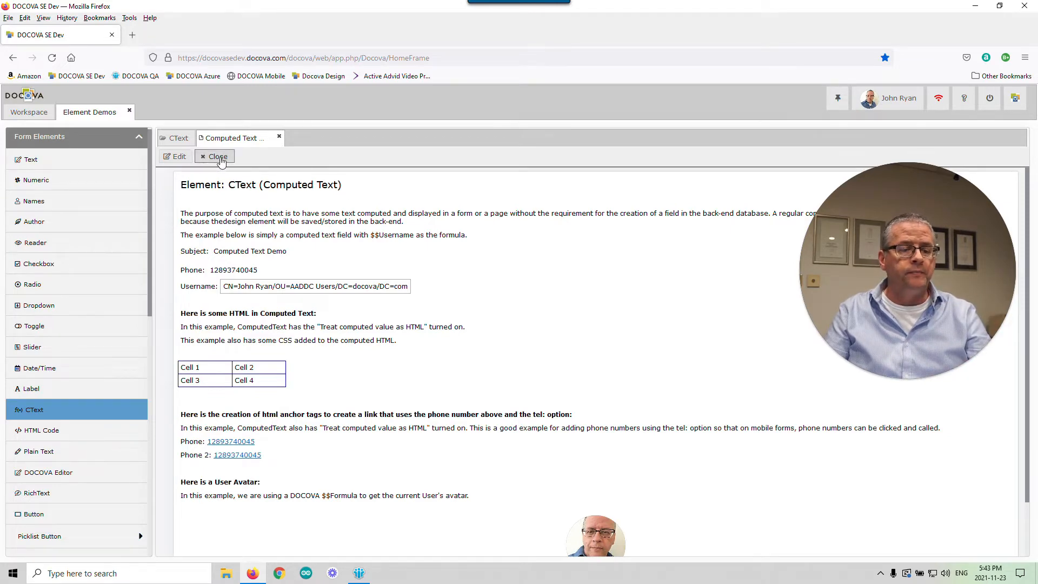
click(220, 161)
click(209, 156)
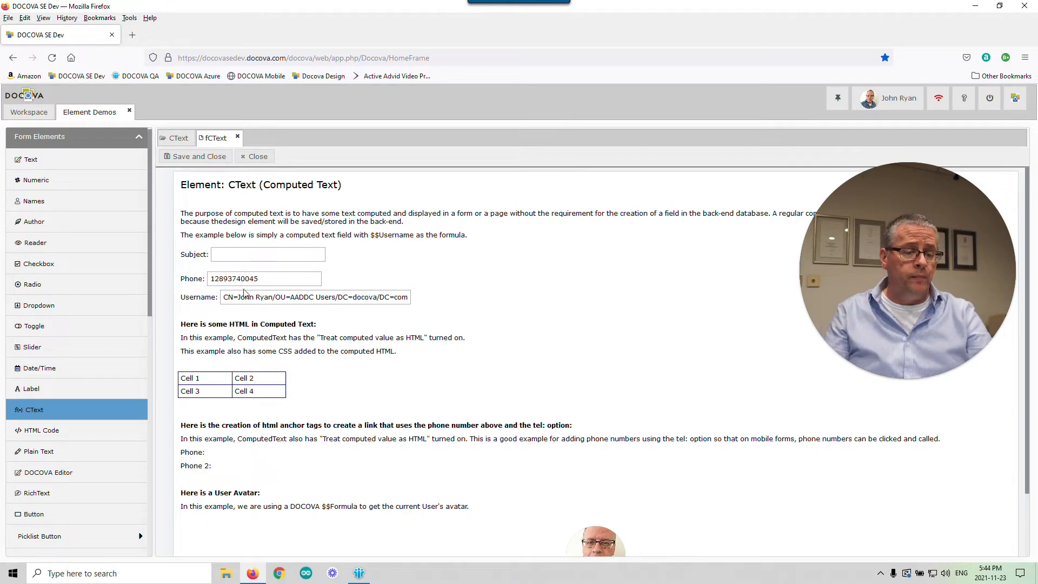
click(257, 156)
Open the Element Demos application in App Builder from the workspace.
click(29, 112)
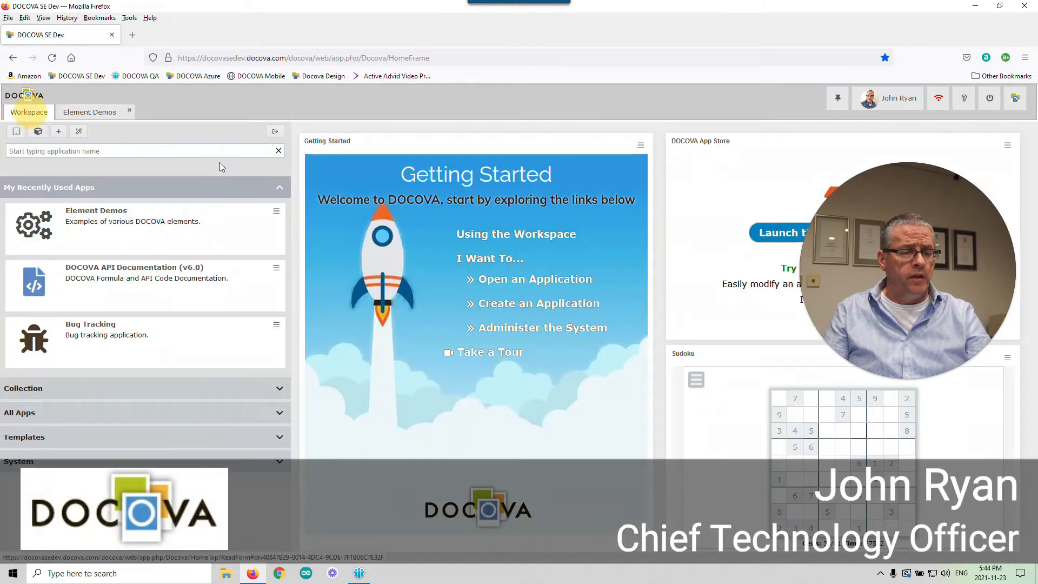
click(277, 211)
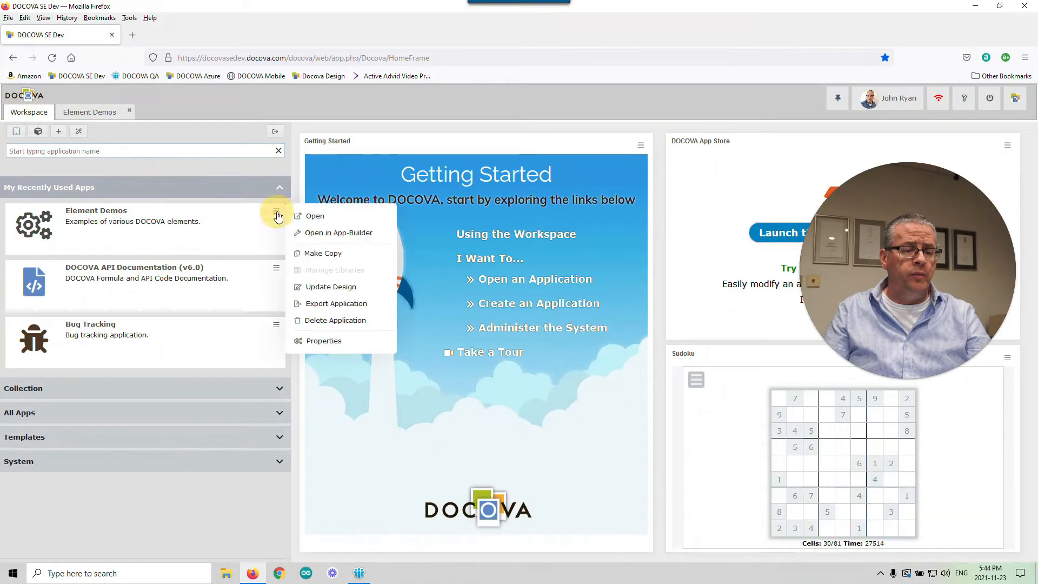
click(324, 233)
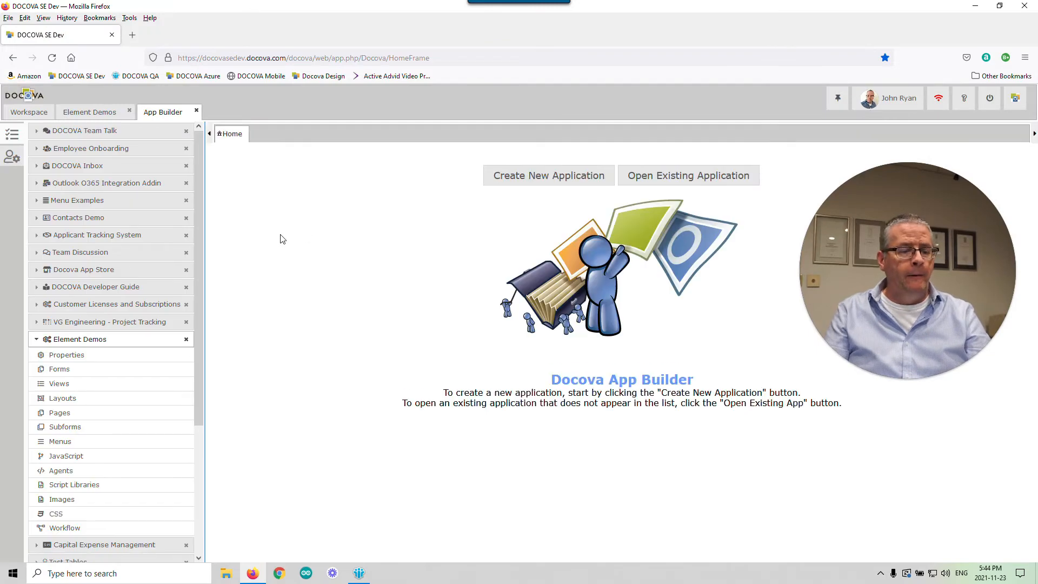
Open the fCText form design from the Element Demos forms and bring its computed text elements into view.
click(118, 375)
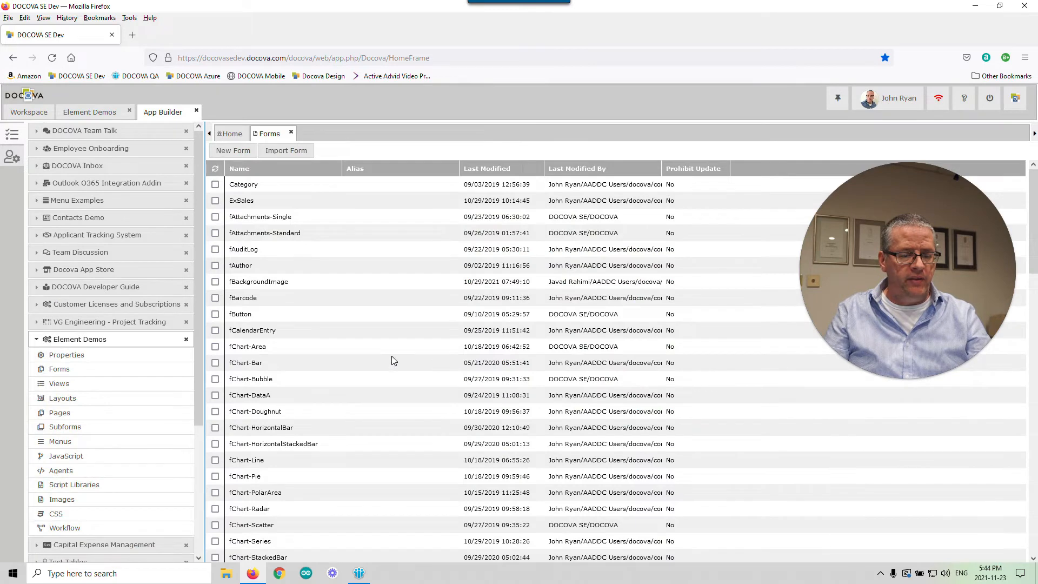
click(381, 476)
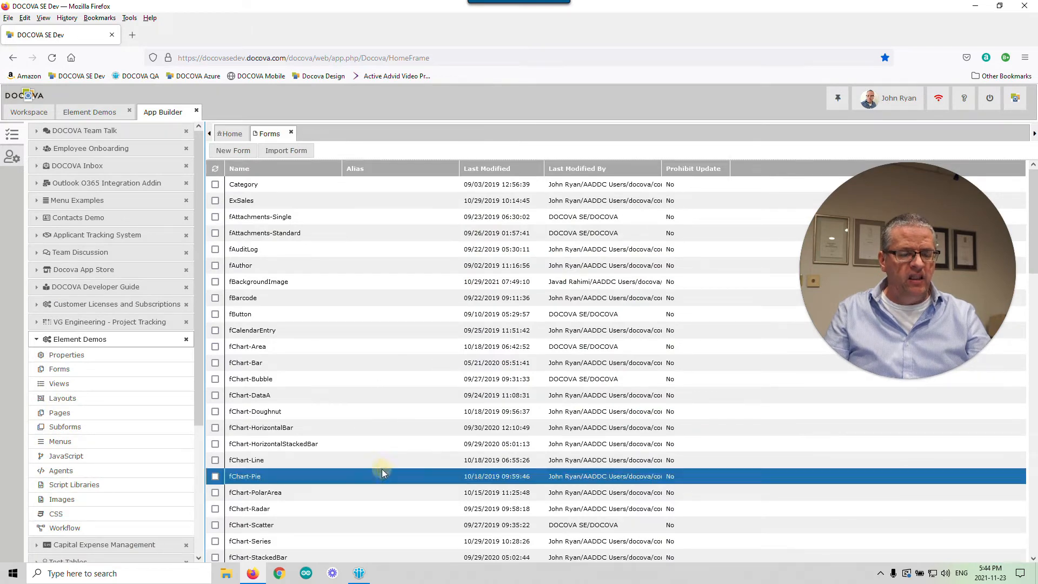
scroll(363, 448, down, 5)
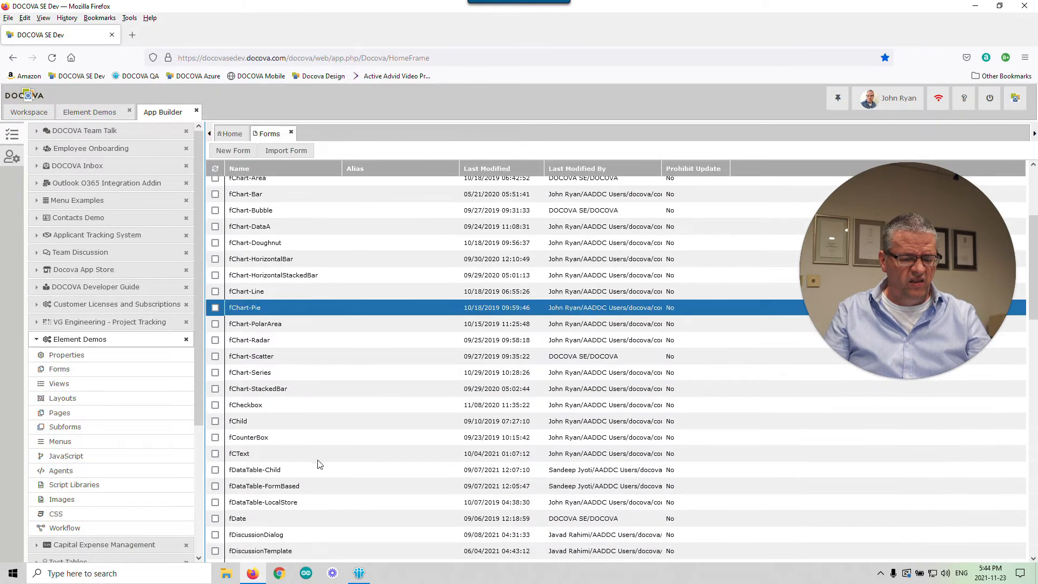
double_click(297, 454)
drag(800, 257, 802, 338)
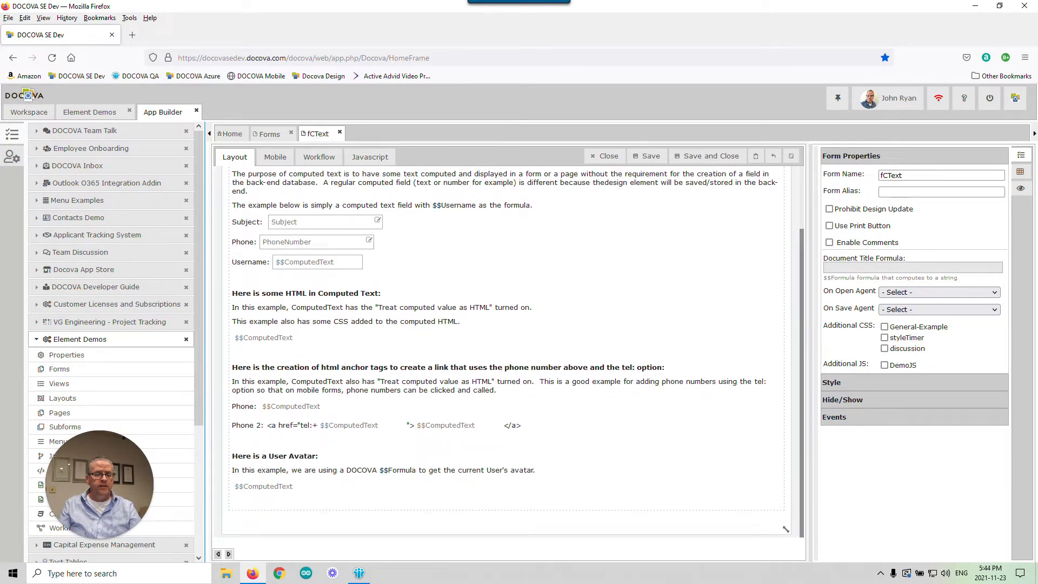
Insert a CText element on the blank line between the Username field and the HTML example heading.
click(279, 338)
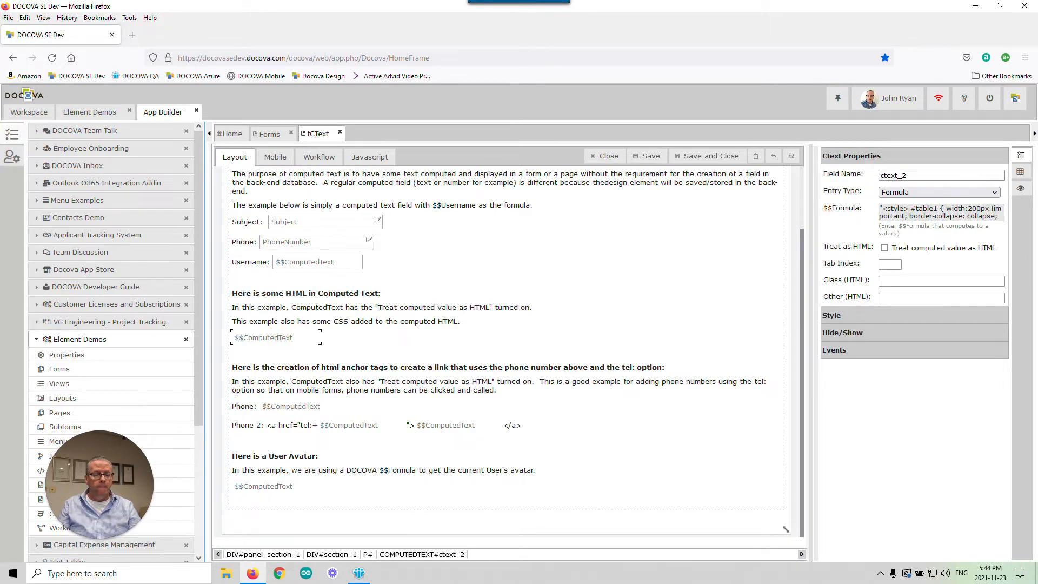
click(1021, 176)
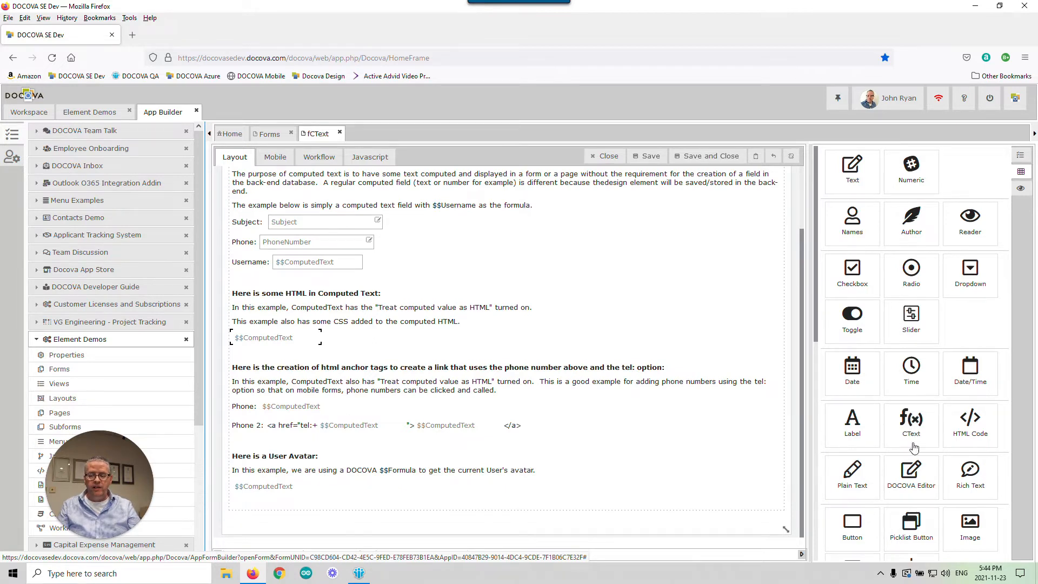
drag(913, 429, 397, 280)
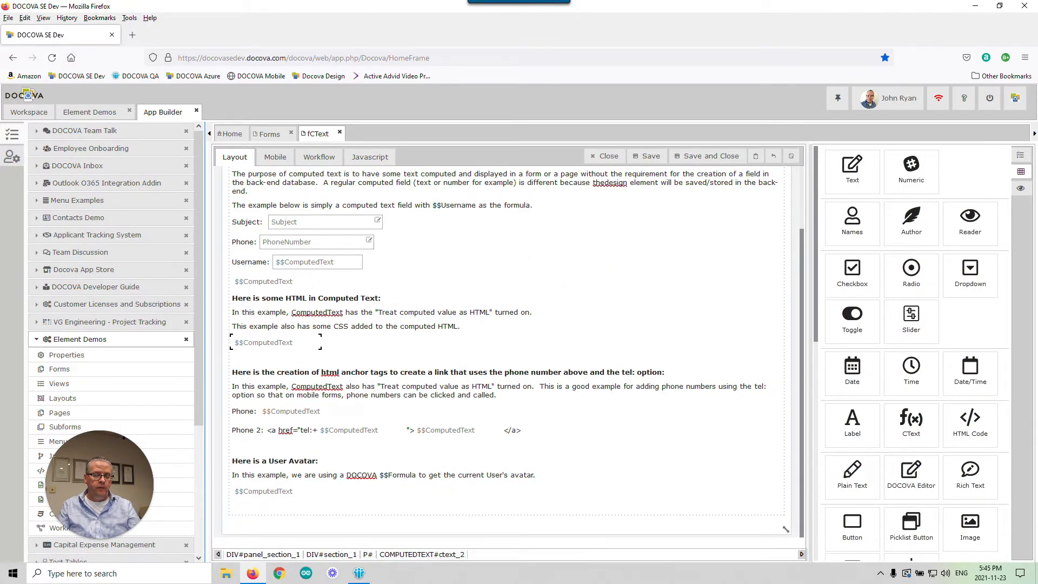
Delete the newly inserted computed text element below the Username field.
click(263, 281)
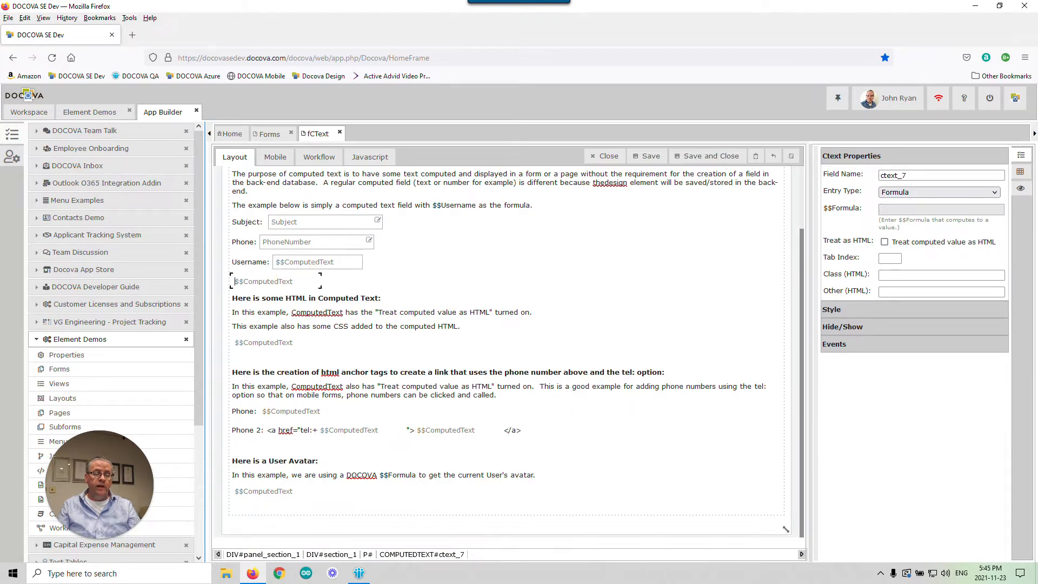
right_click(288, 280)
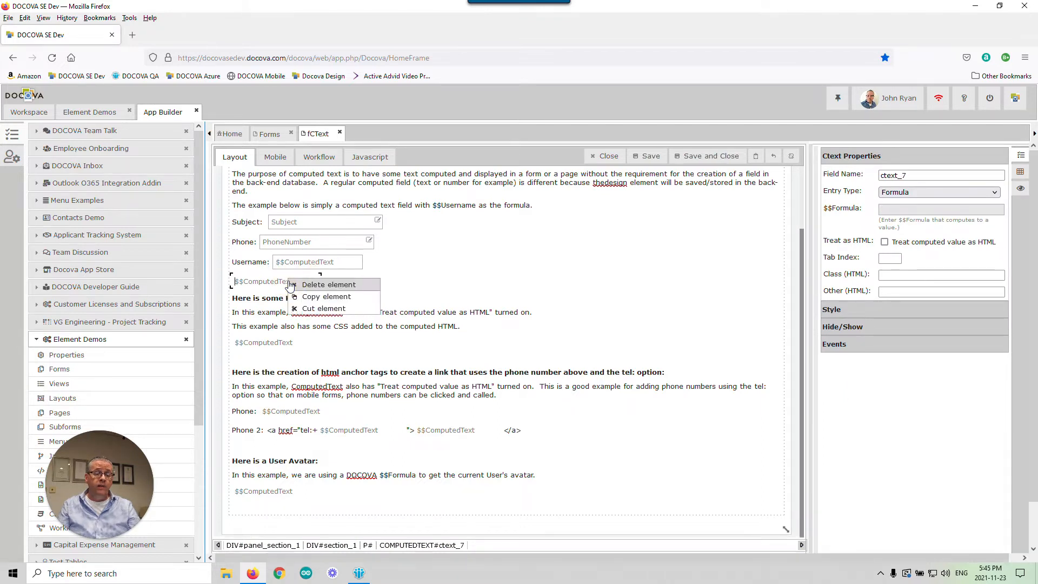
click(325, 286)
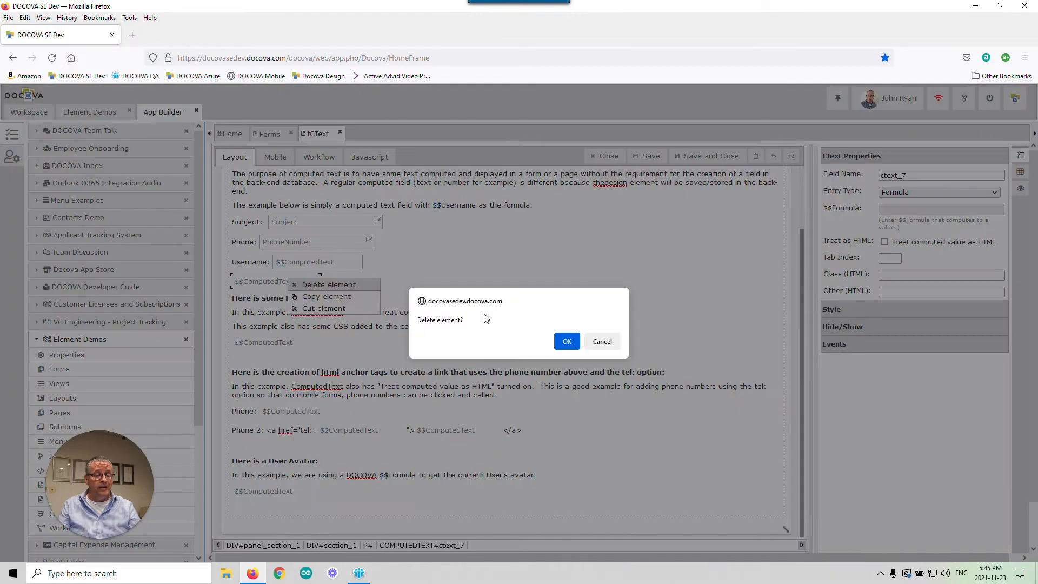
click(564, 345)
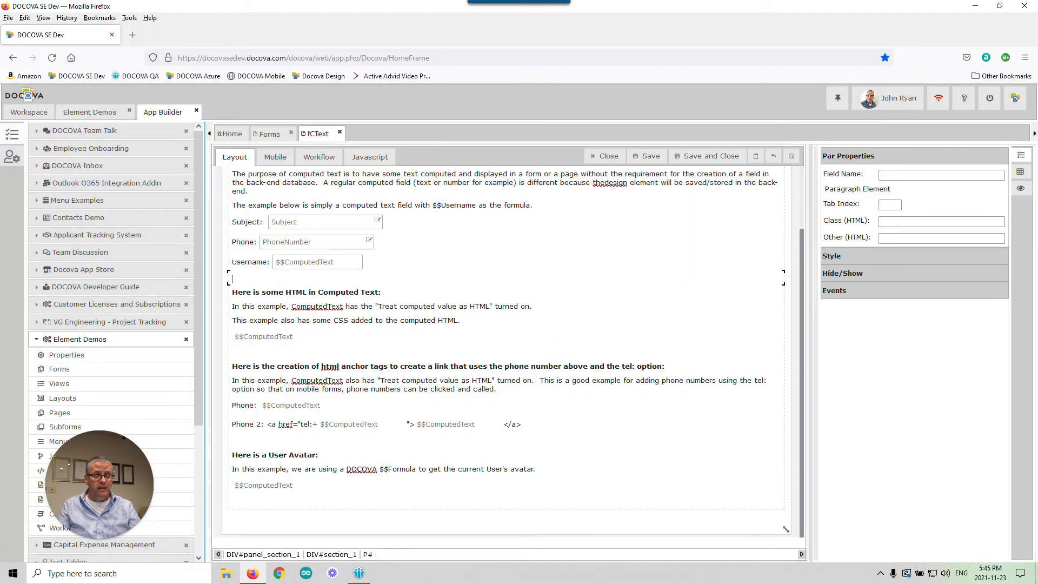
Check the Entry Type options of the HTML example's computed text, keep Formula, and open its $$Formula for viewing.
click(263, 336)
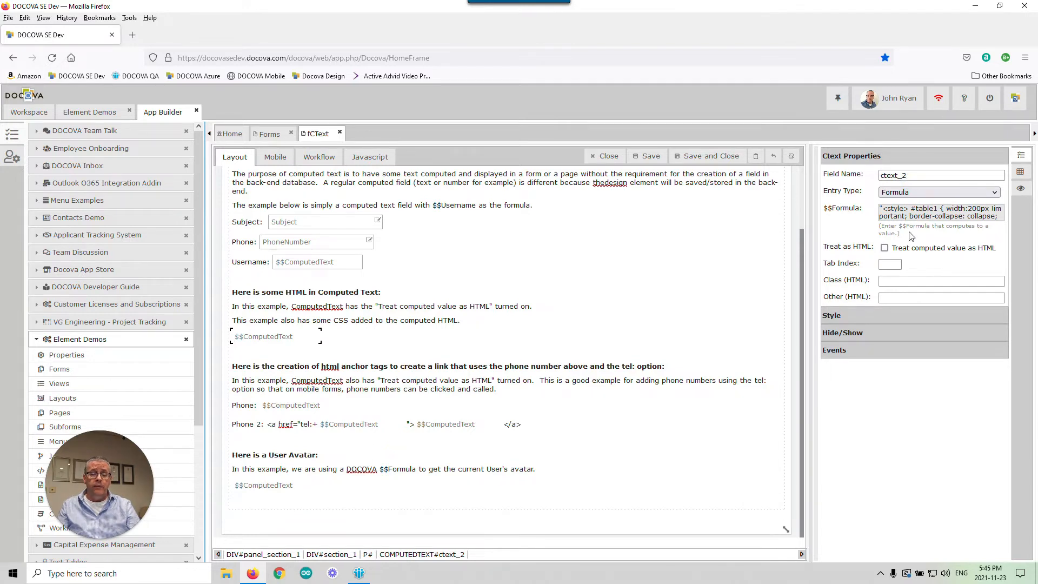
click(942, 193)
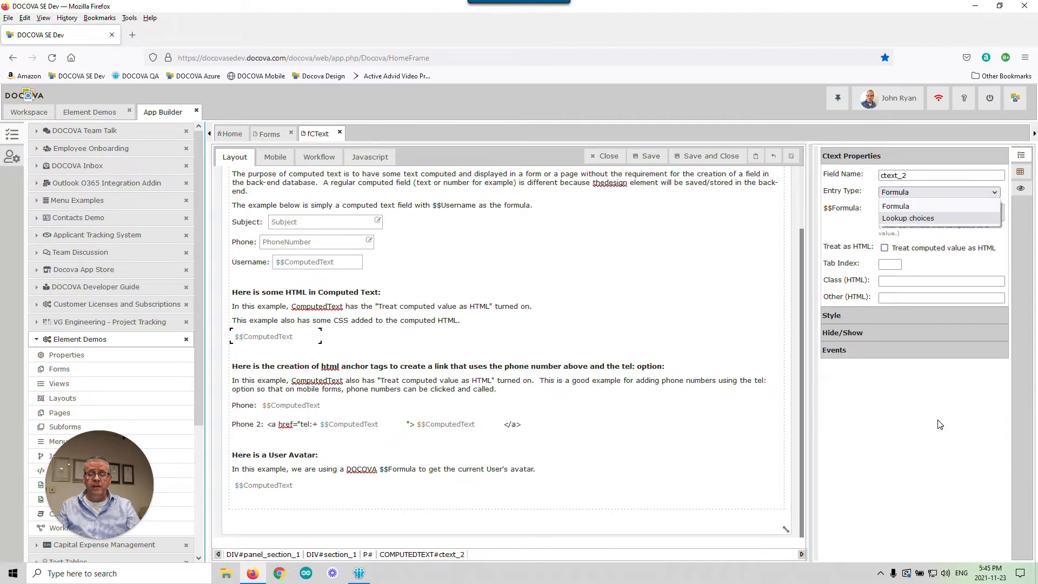
click(917, 206)
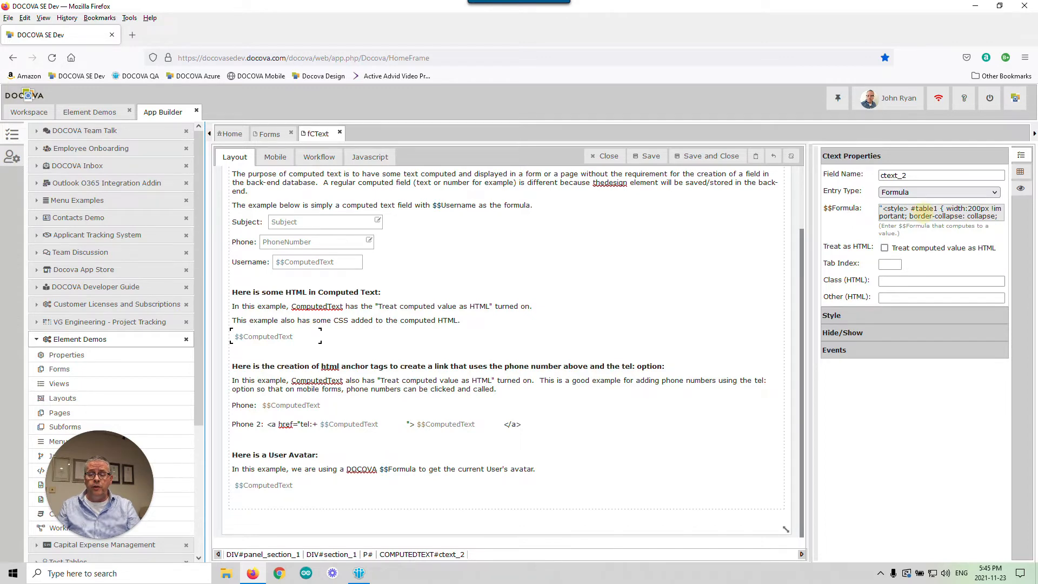
click(923, 212)
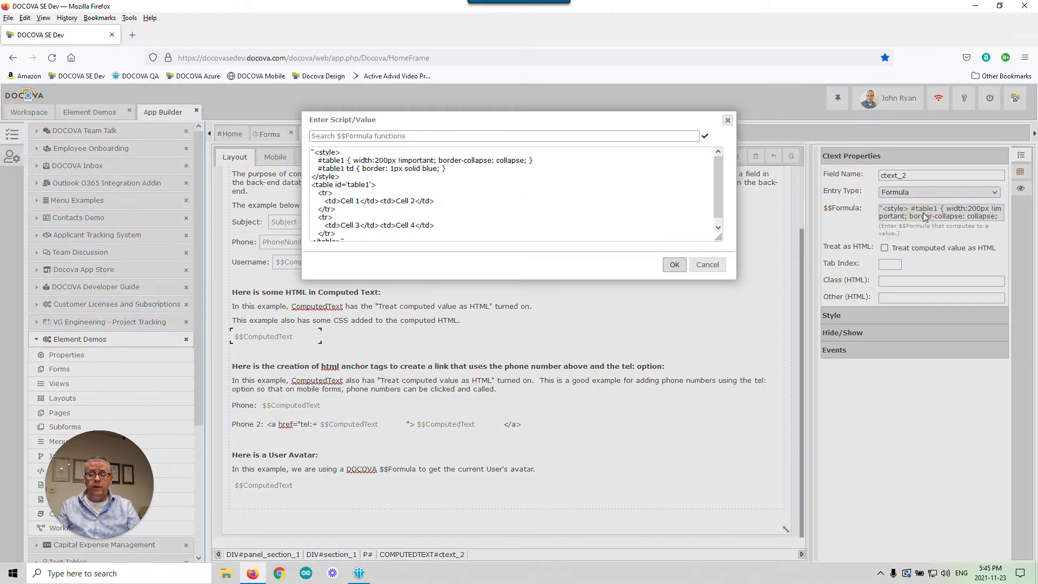
Examine the style block and the table markup inside the HTML example's $$Formula.
click(718, 177)
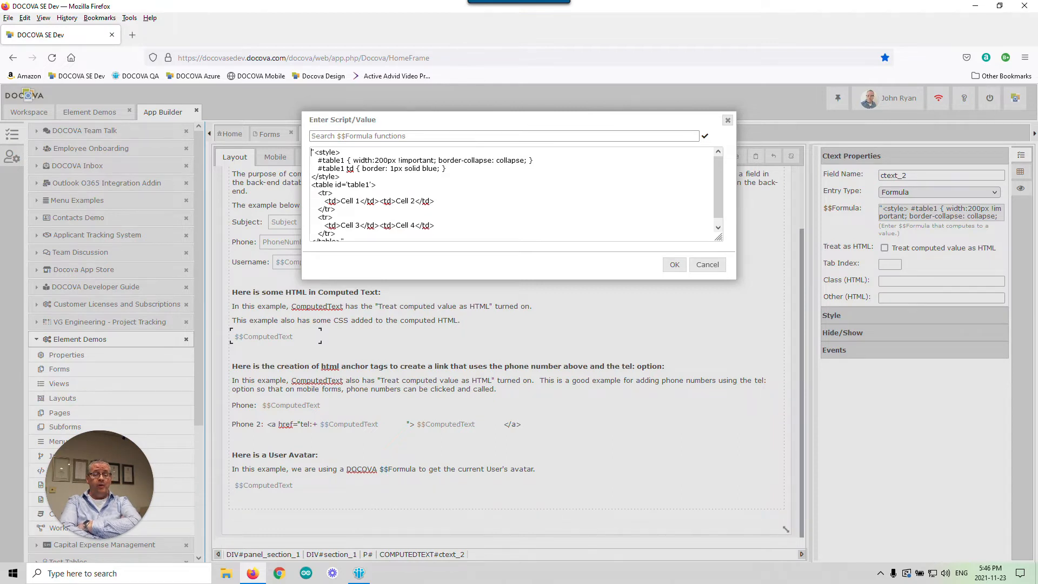
drag(379, 182, 315, 153)
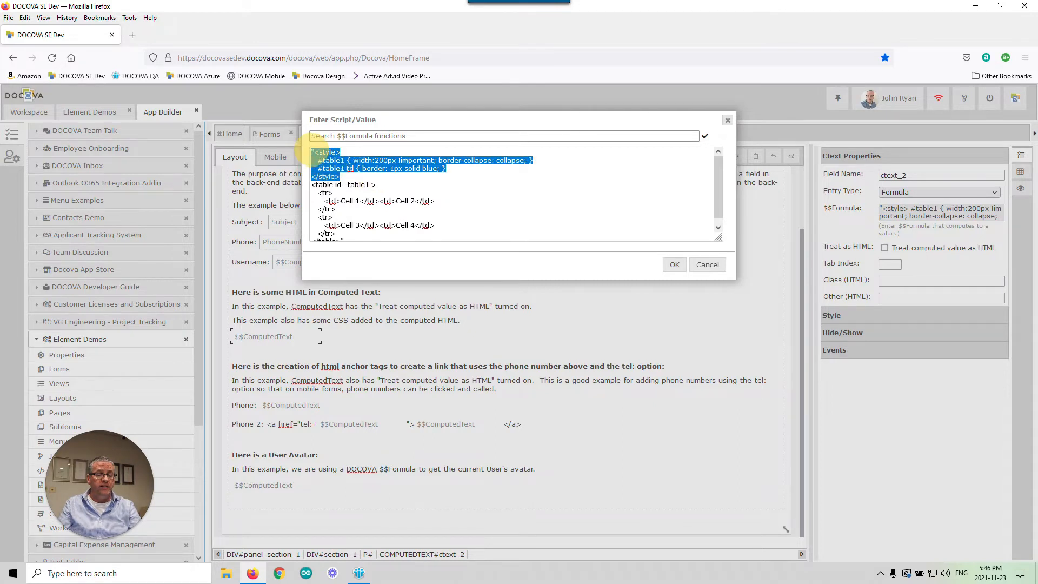
click(413, 169)
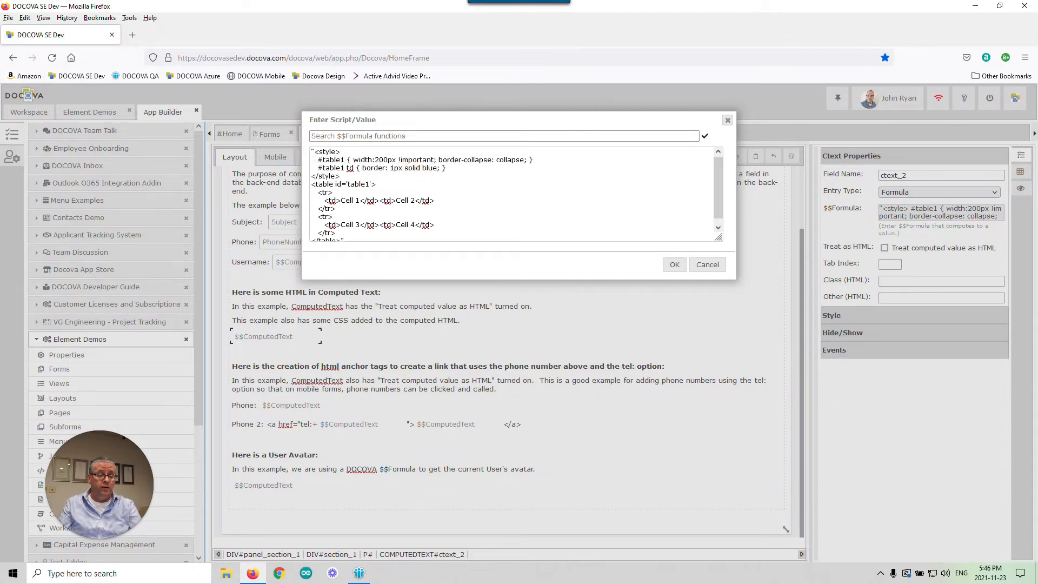
triple_click(334, 237)
drag(308, 190, 310, 181)
click(463, 221)
click(370, 231)
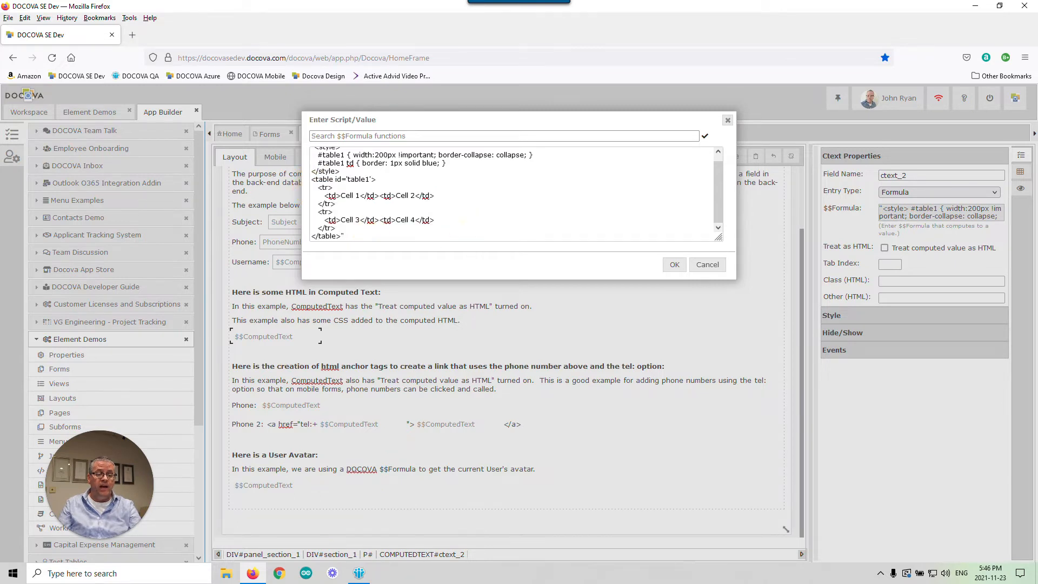
click(414, 234)
scroll(515, 194, up, 1)
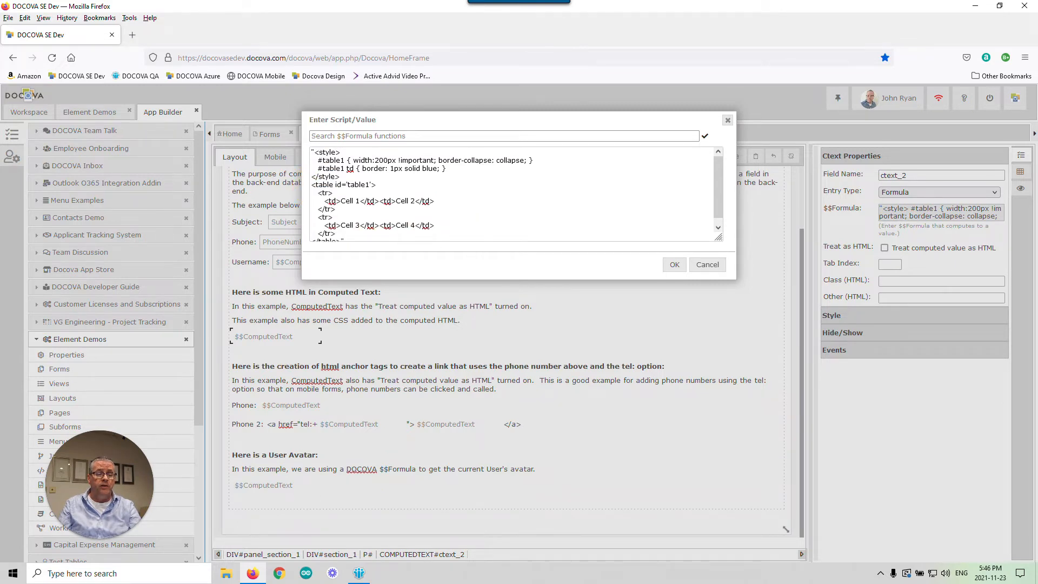
Check the opening and closing quotes around the HTML example's formula, and leave the formula editor without saving changes.
drag(314, 152, 285, 153)
click(436, 179)
scroll(436, 179, down, 1)
click(367, 233)
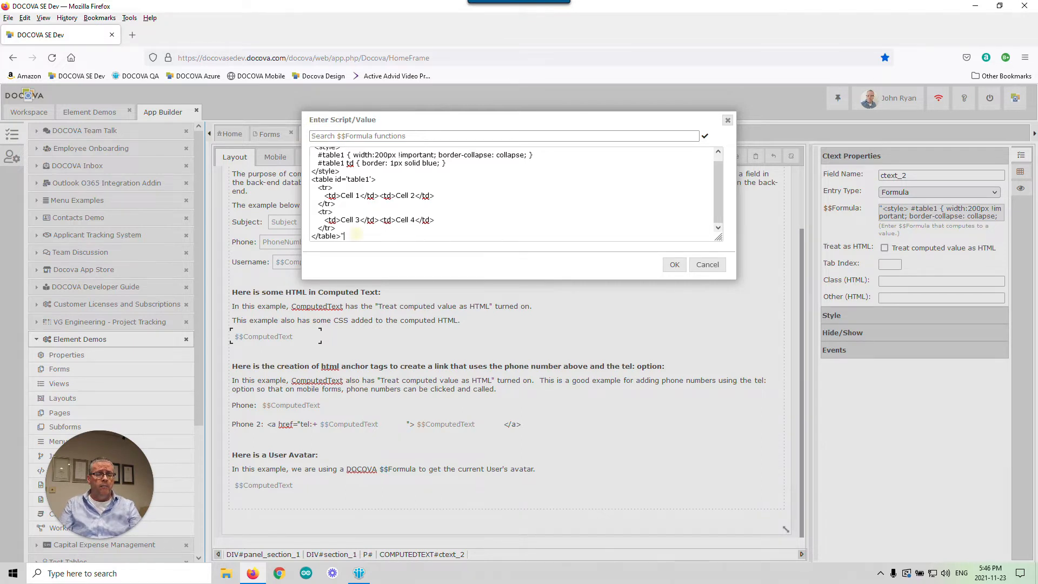
scroll(400, 217, up, 1)
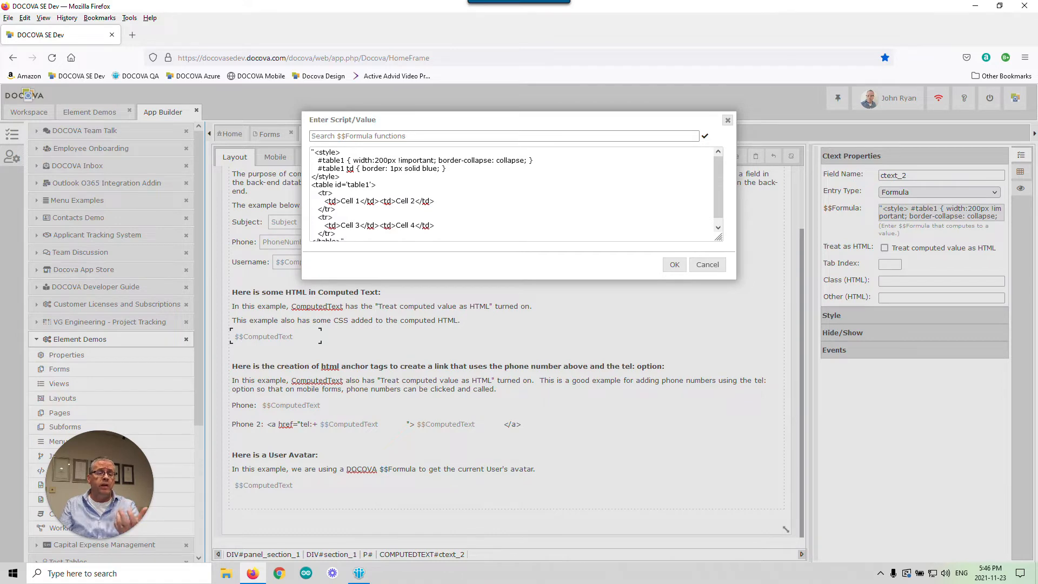
click(708, 265)
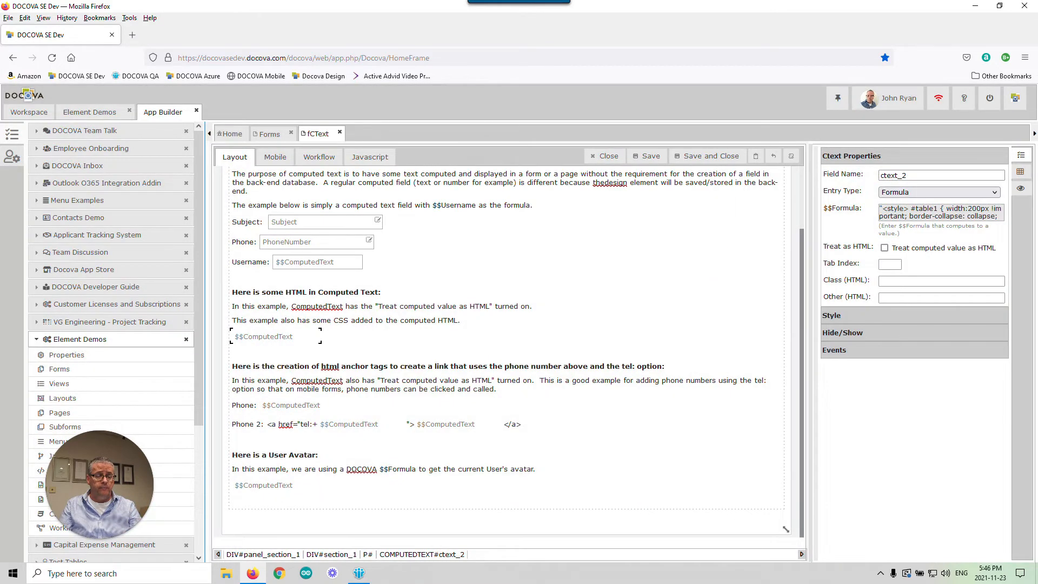
Open the Computed Text Demo document in Element Demos and view its rendered HTML table, phone links and avatar.
click(269, 134)
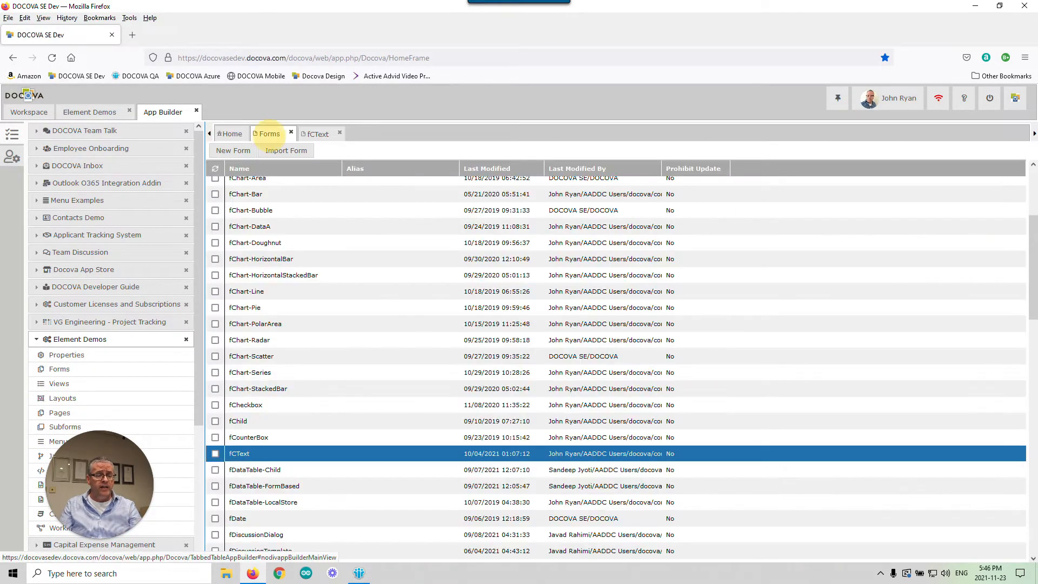
click(318, 134)
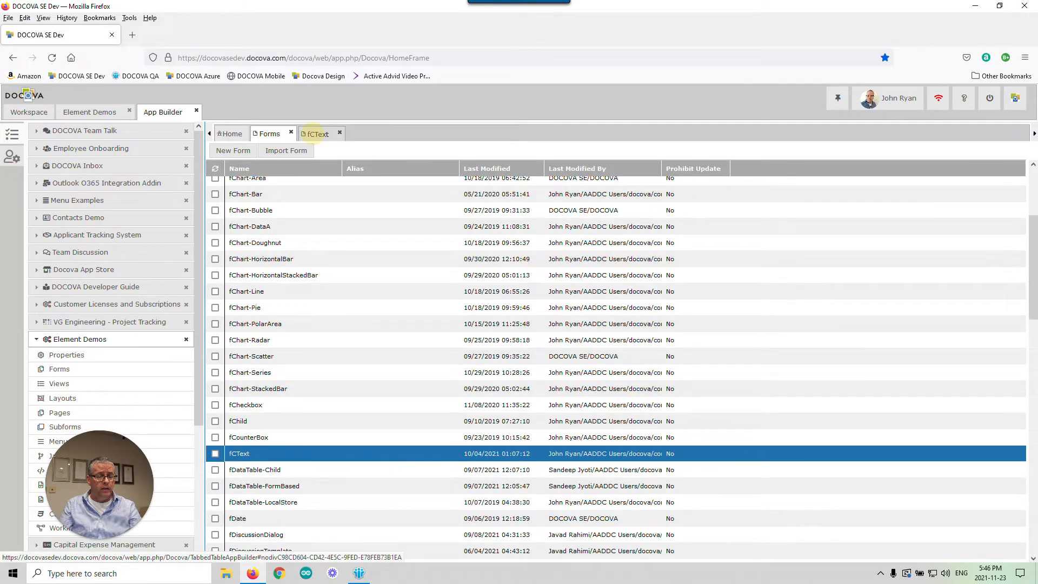
click(107, 112)
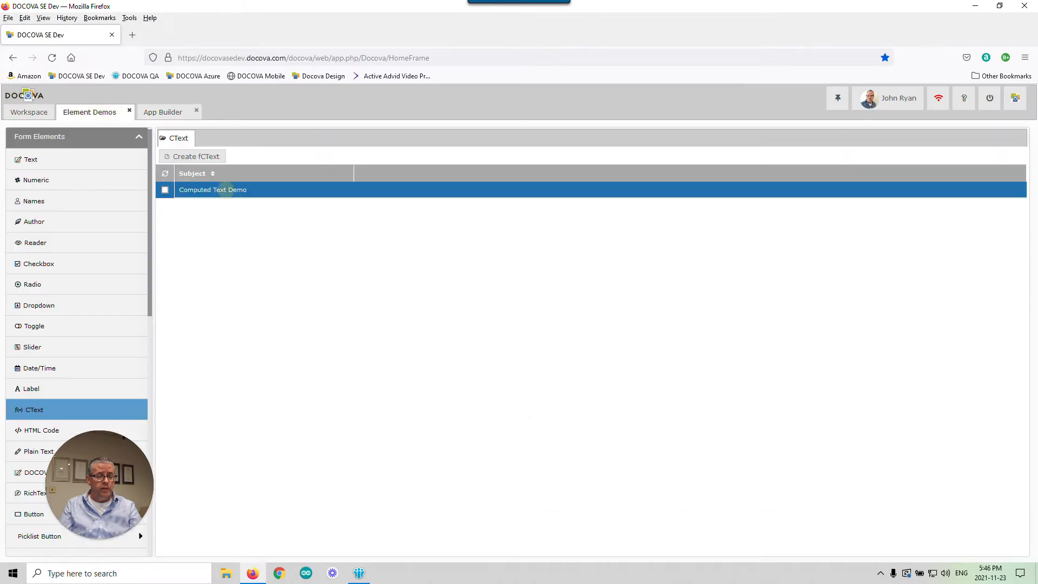
double_click(227, 189)
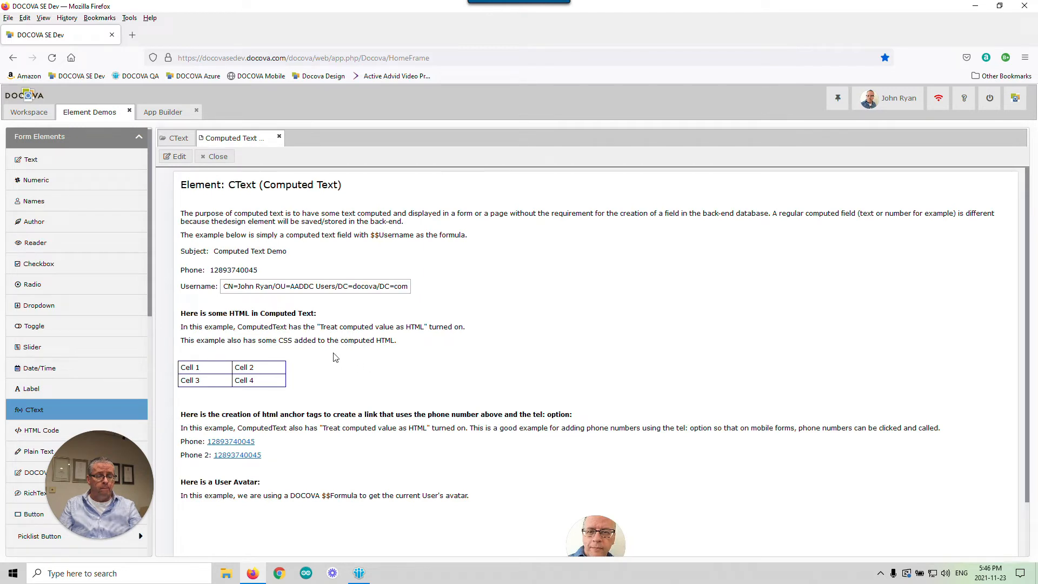
scroll(329, 350, down, 1)
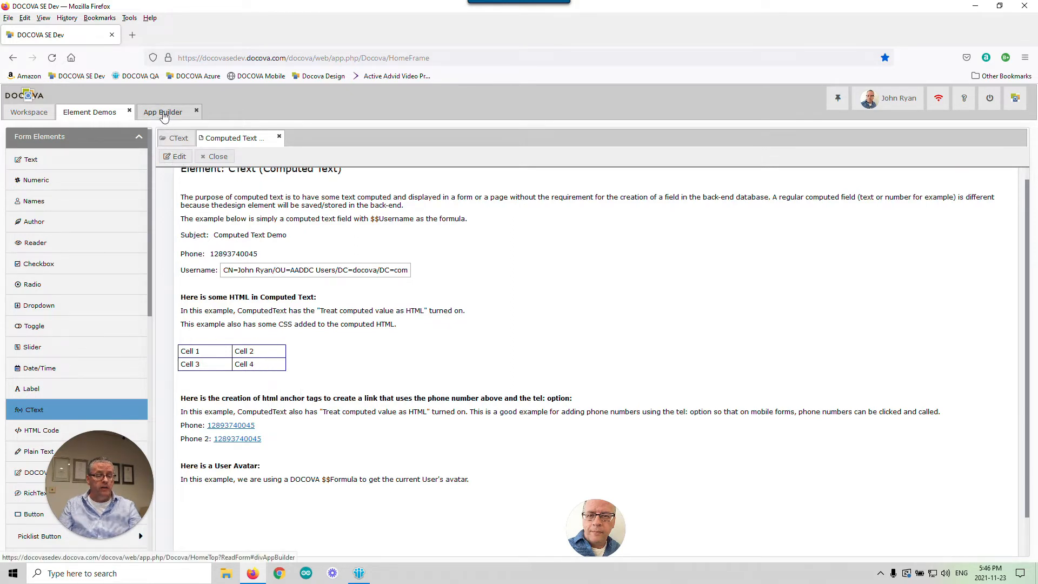
Return to the fCText form design in App Builder and review the HTML example's computed text properties.
click(164, 115)
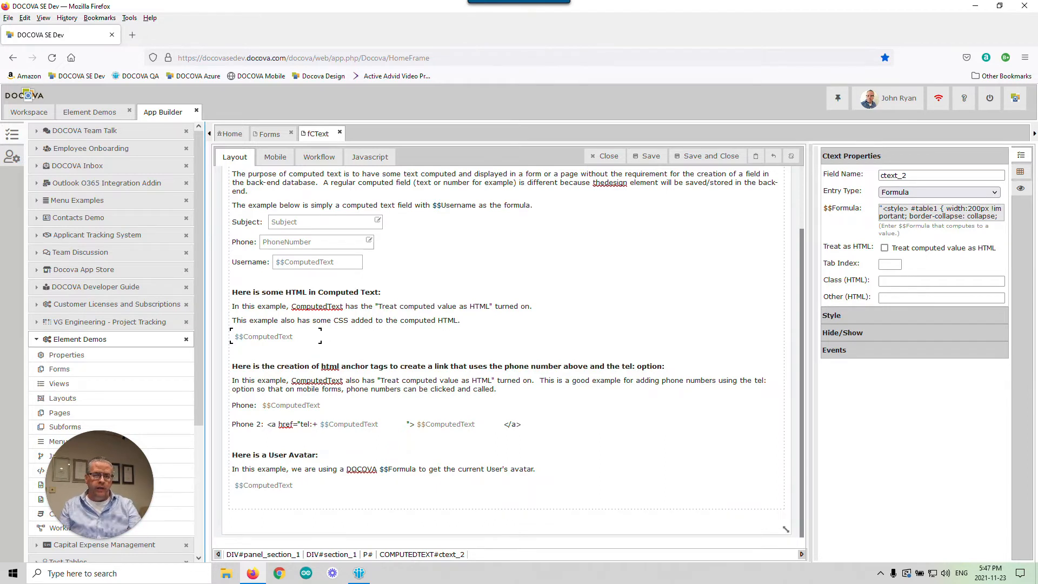
click(465, 350)
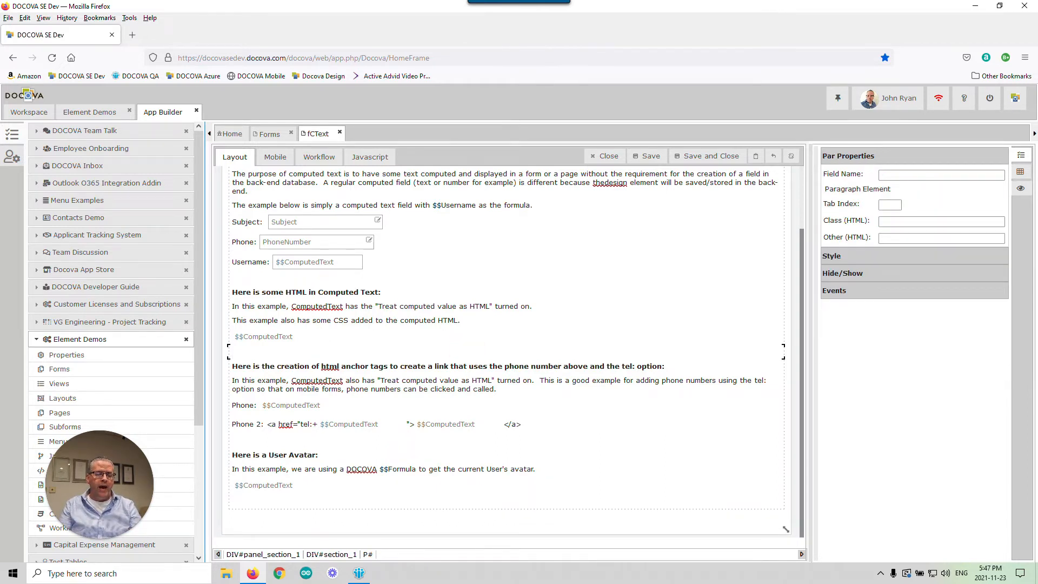
click(265, 336)
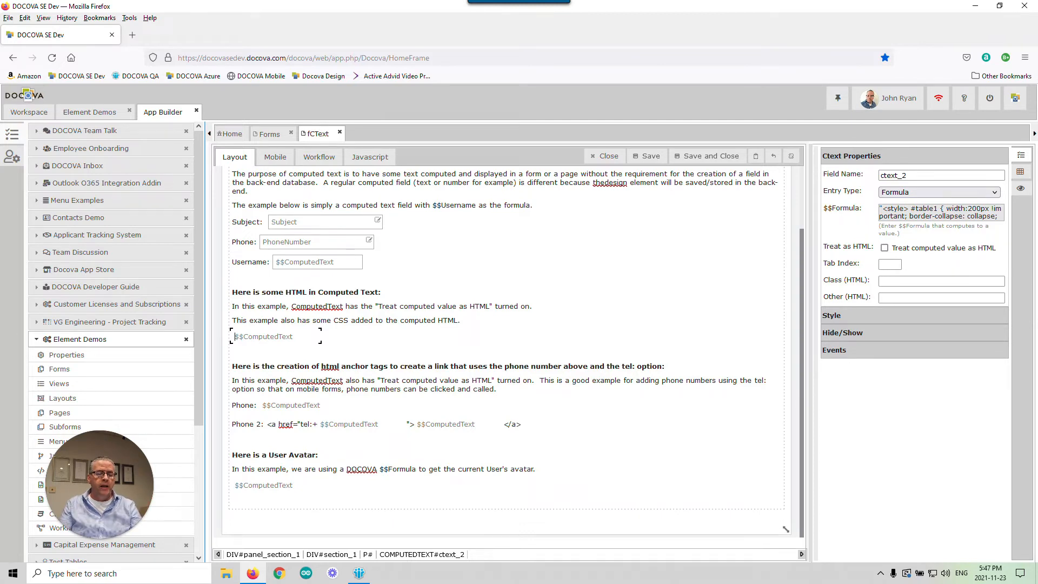
click(382, 381)
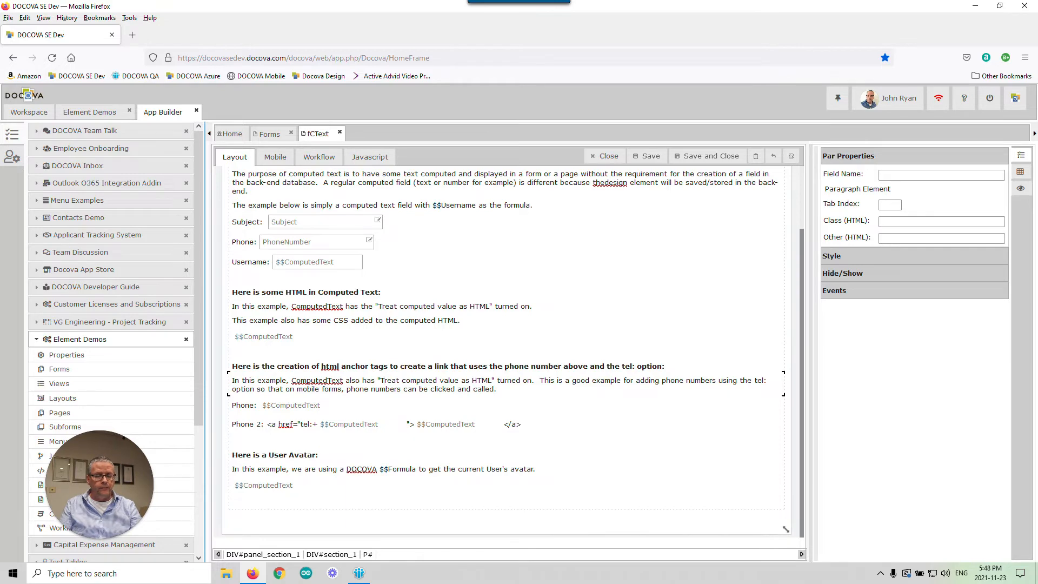
Examine the tel: anchor tag and PhoneNumber parts of the first Phone computed text's $$Formula, and close it without changes.
click(305, 405)
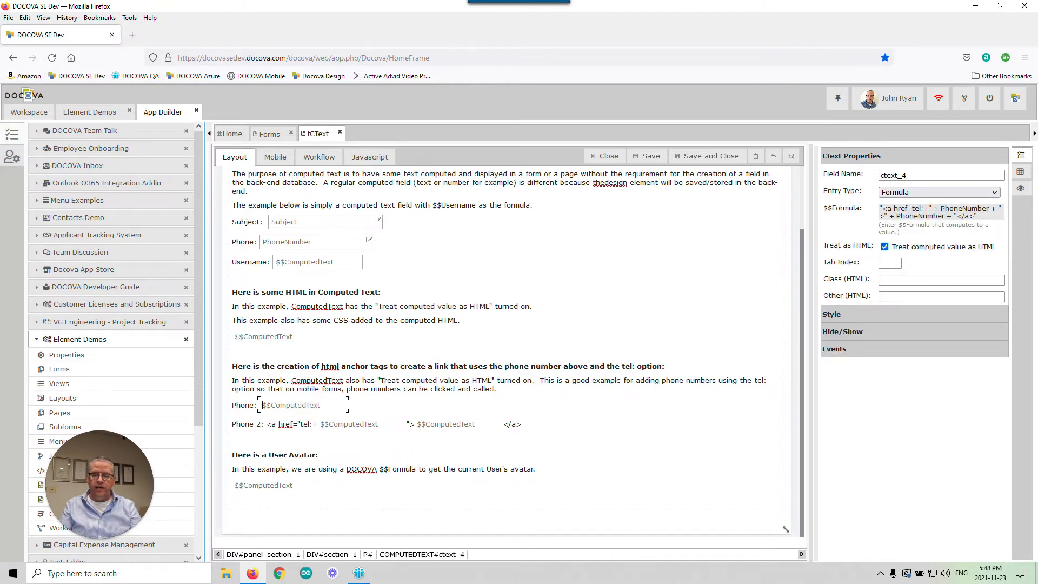
click(914, 213)
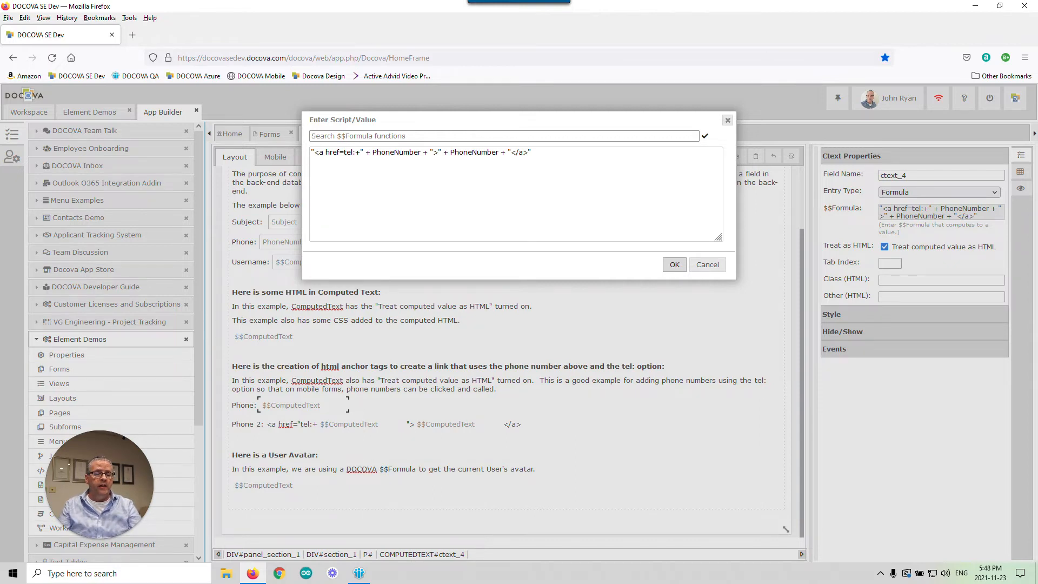
drag(314, 152, 359, 153)
click(372, 153)
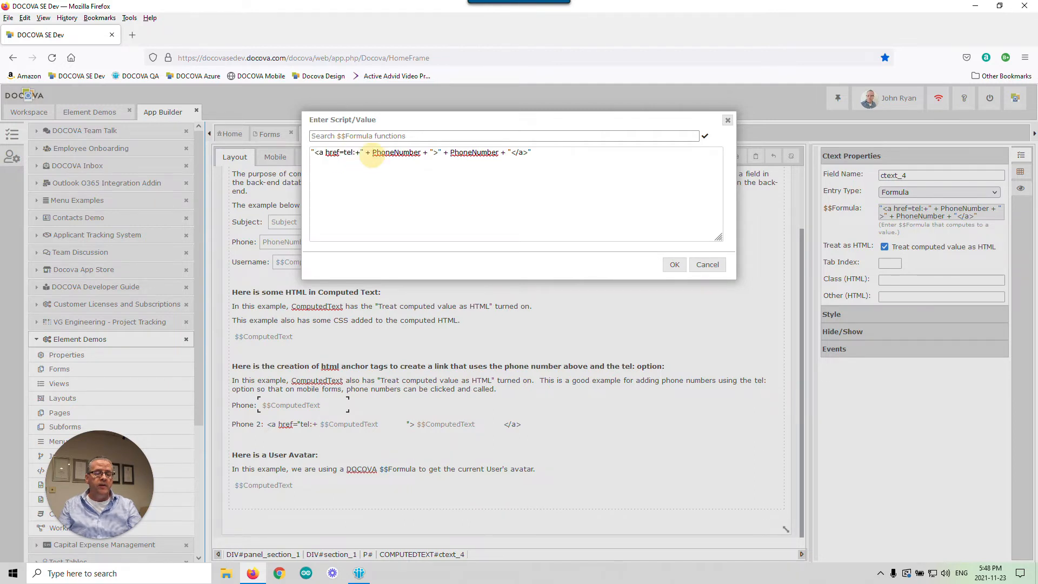
drag(450, 153, 499, 152)
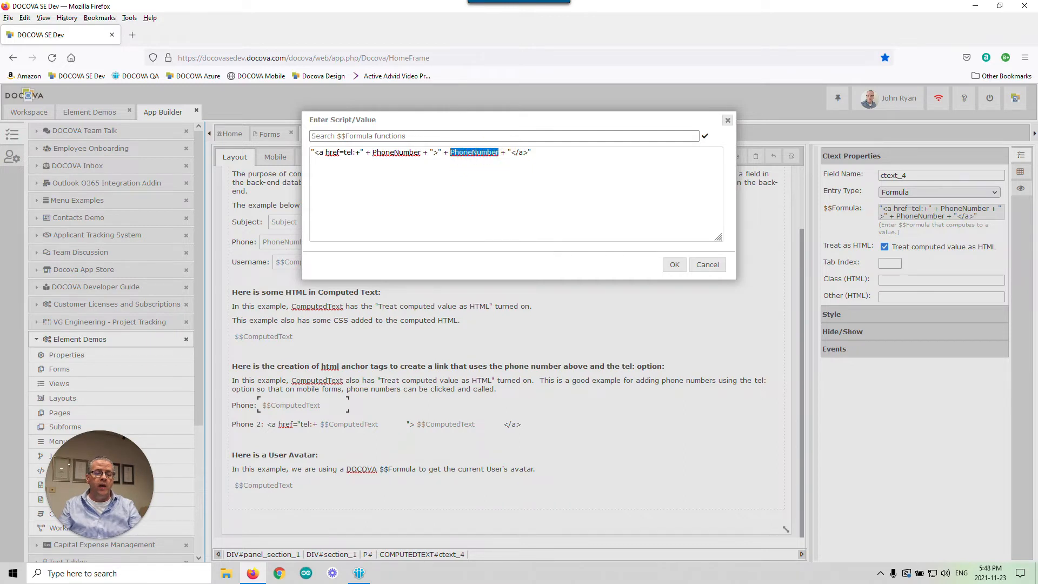
click(565, 155)
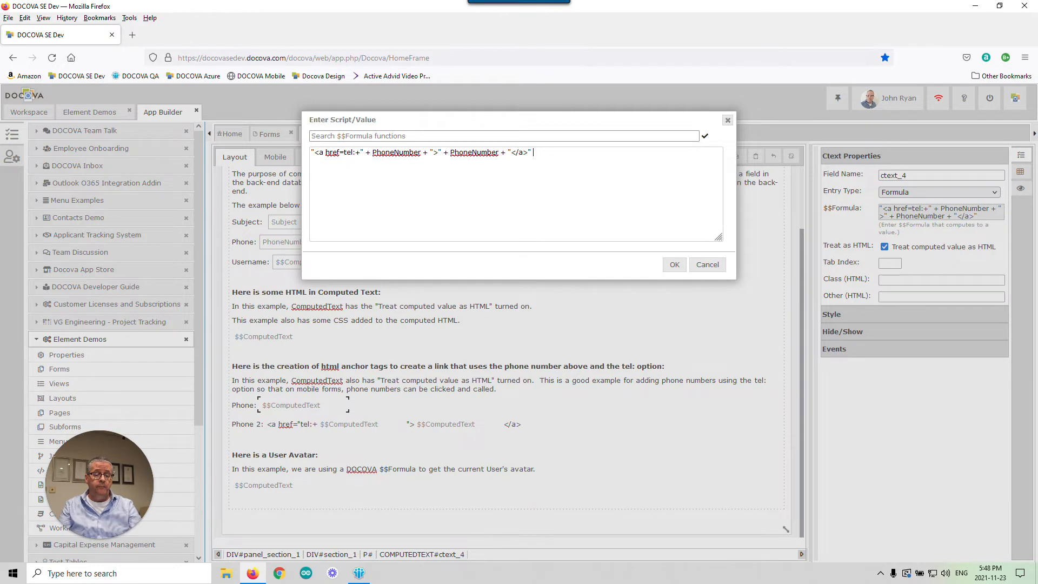
drag(533, 153, 319, 151)
click(548, 148)
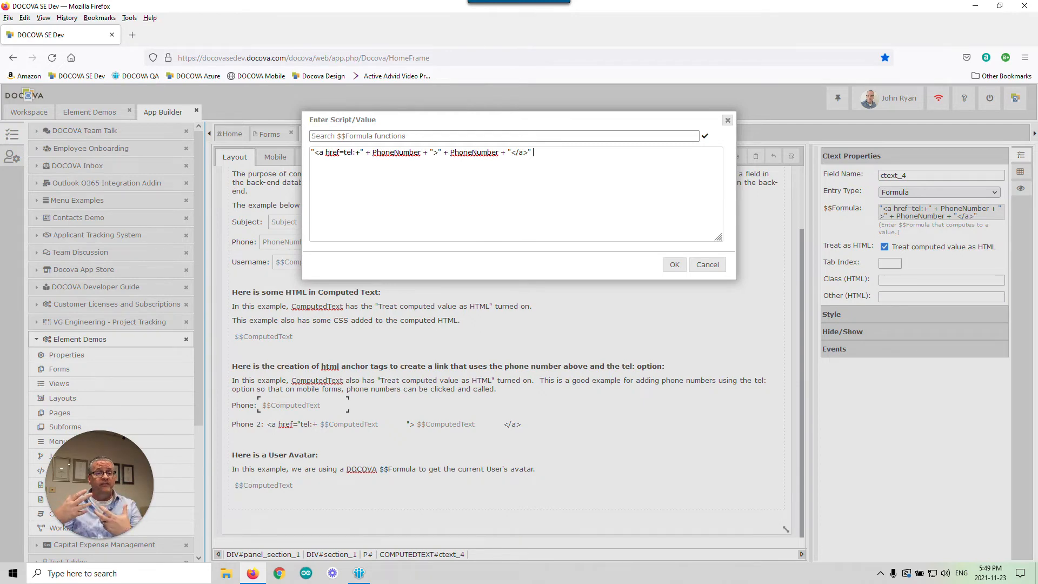
click(704, 270)
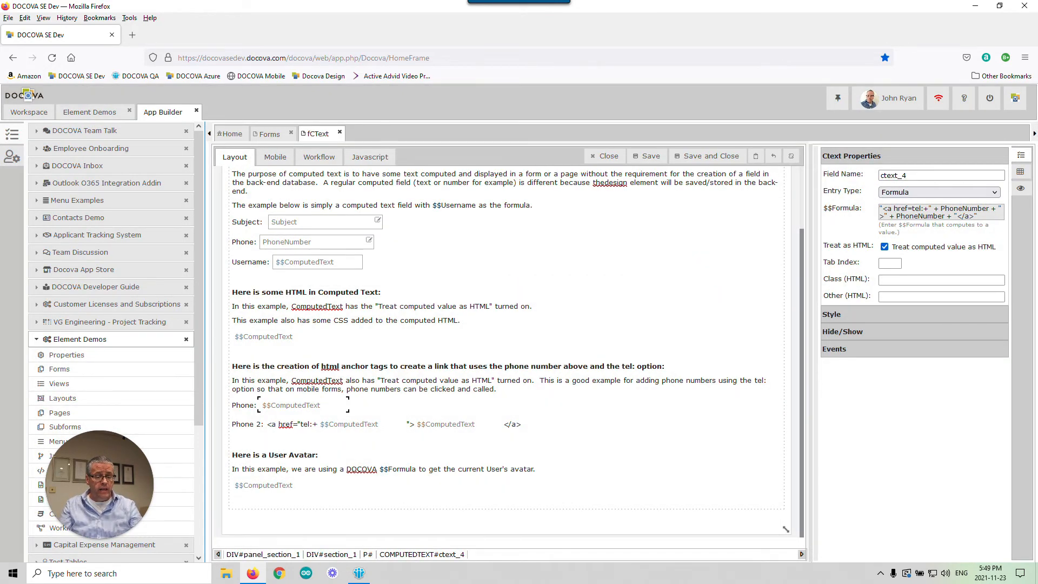
Compare the avatar and Phone computed text properties, and view the avatar's $$GetUserAvatar formula without changing it.
click(278, 485)
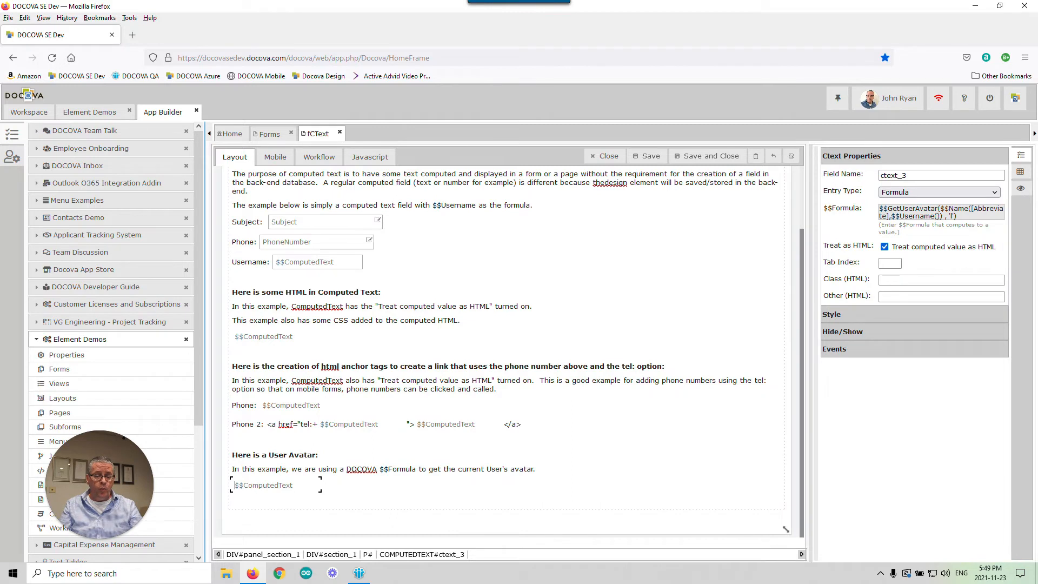
click(292, 406)
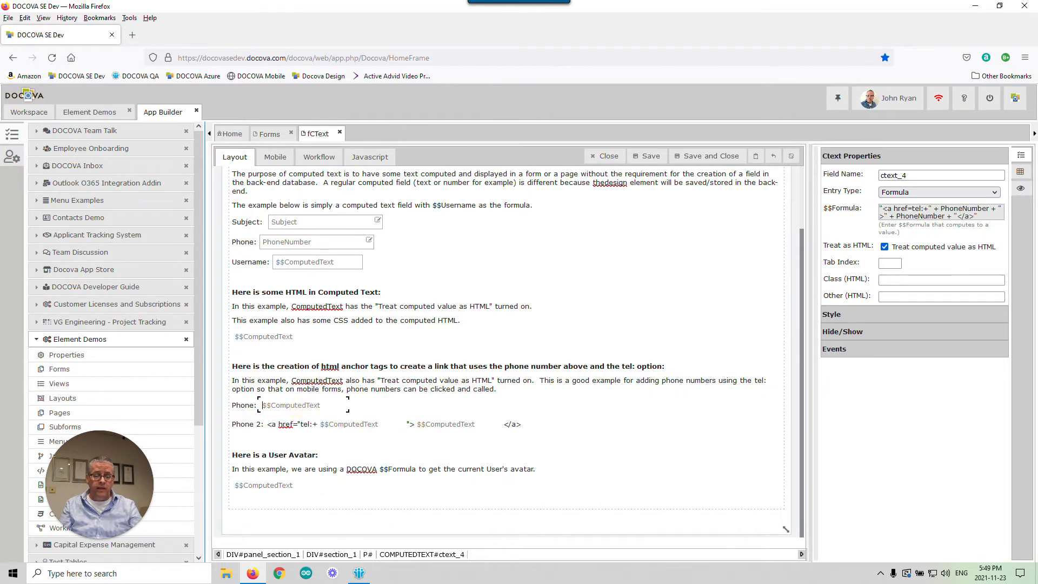
click(277, 485)
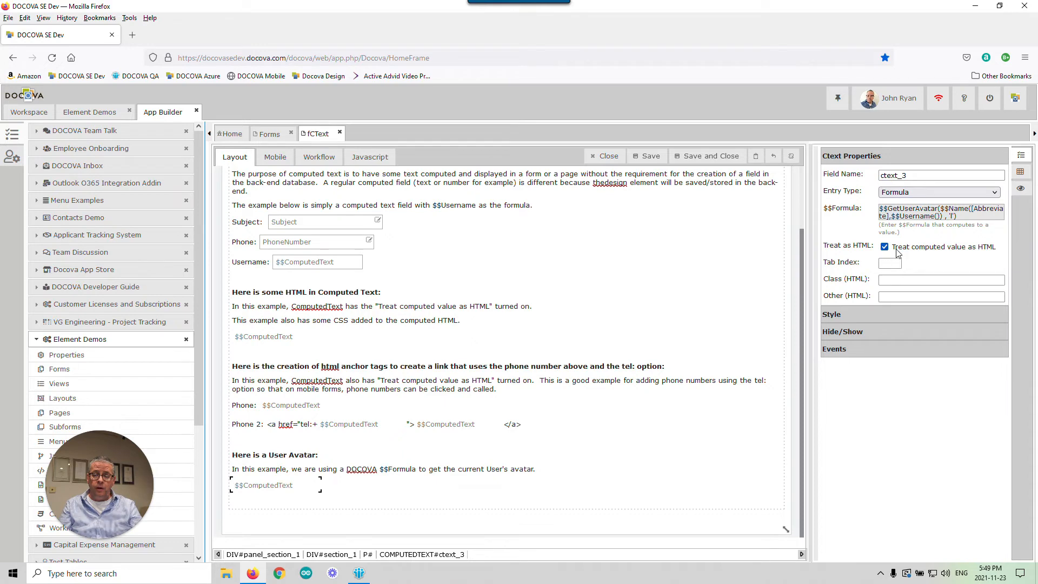
click(930, 213)
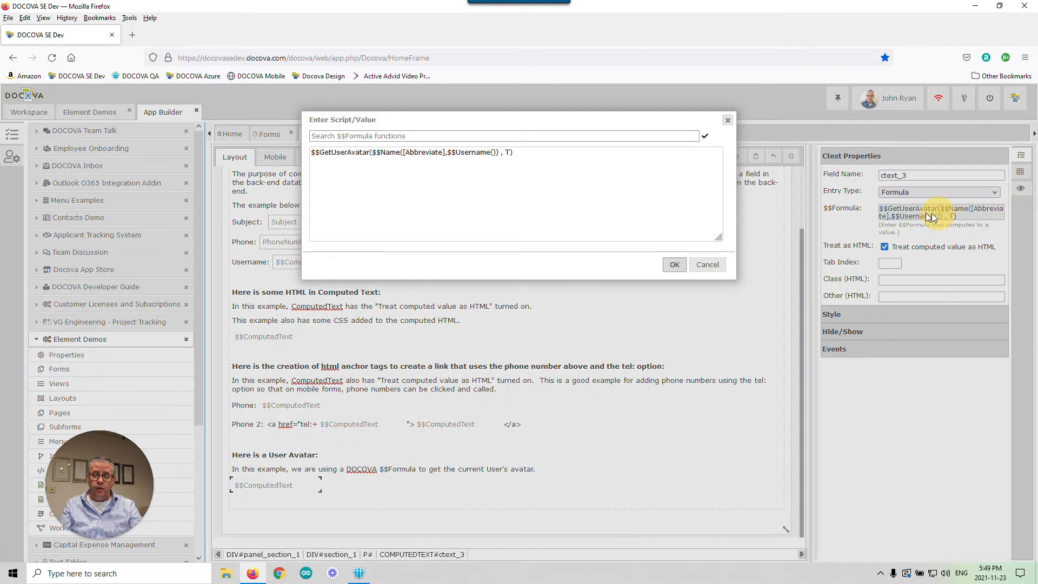
click(724, 269)
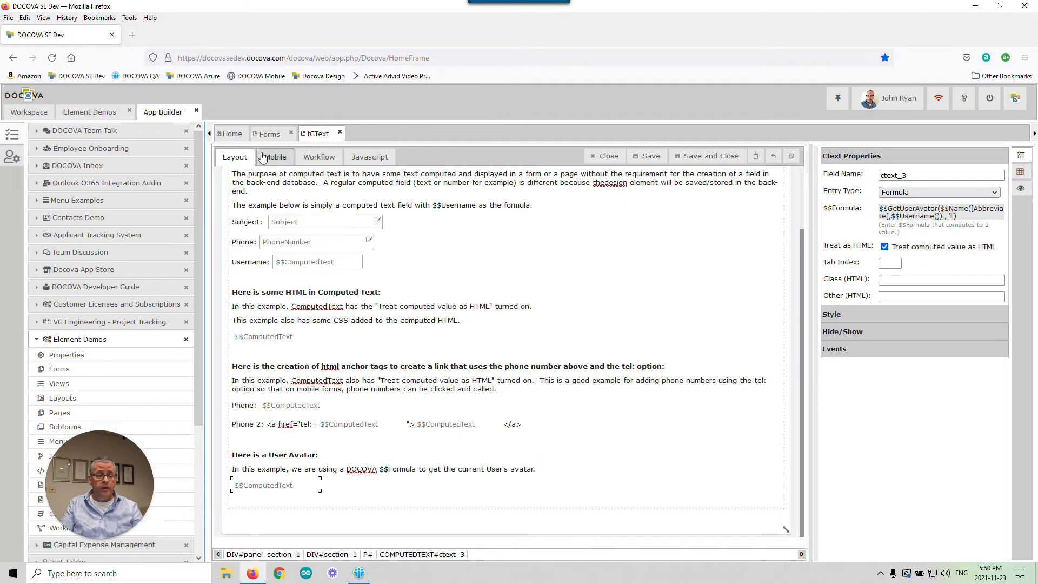
Check the rendered user avatar in the Computed Text Demo document and return to the fCText form design.
click(107, 112)
scroll(529, 351, down, 1)
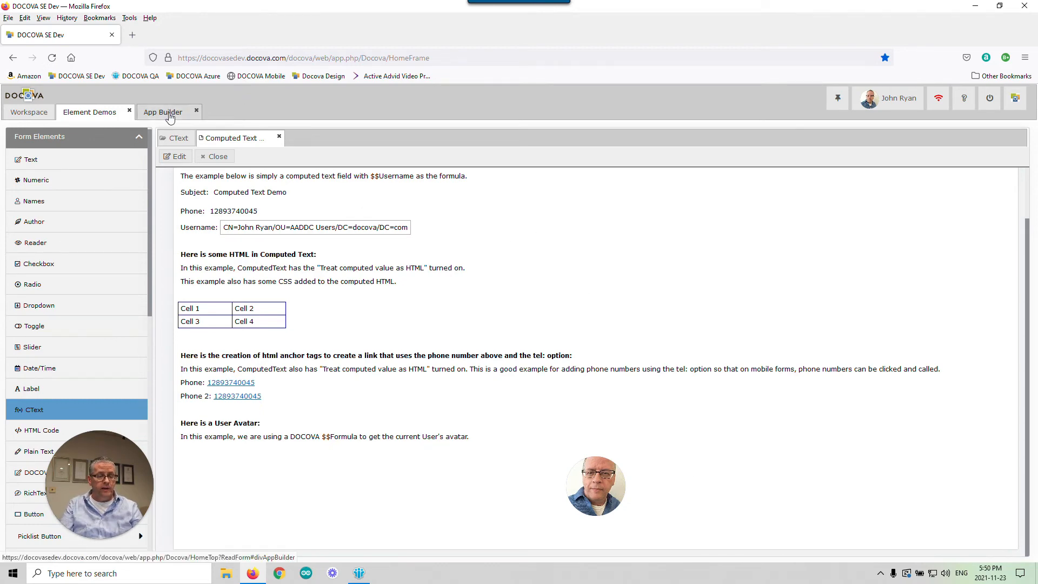
click(170, 114)
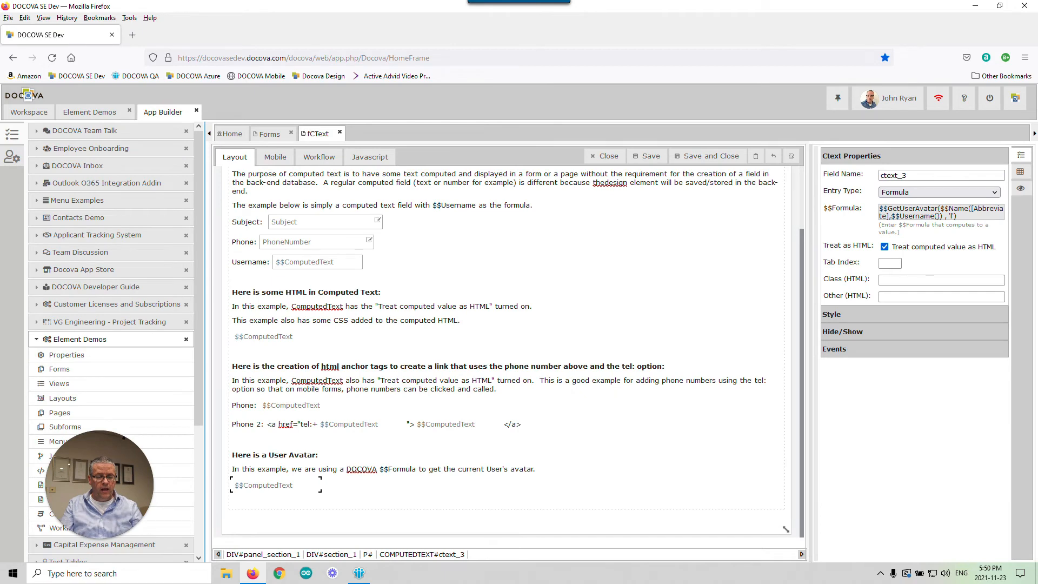
Examine the avatar computed text's $$GetUserAvatar formula, including its nested $$Name, [Abbreviate] and $$Username arguments, and close it without changes.
click(915, 214)
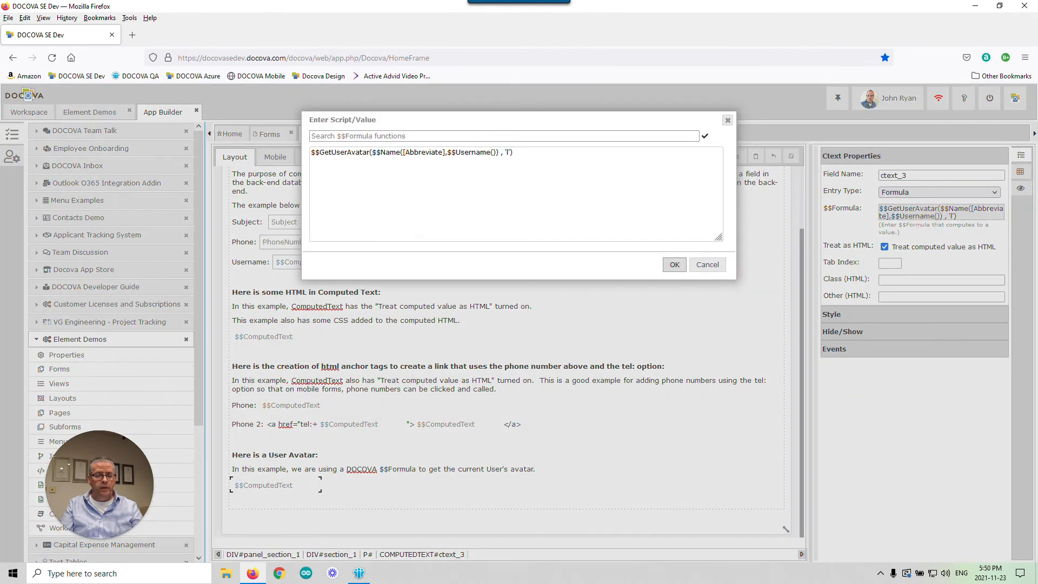
click(532, 155)
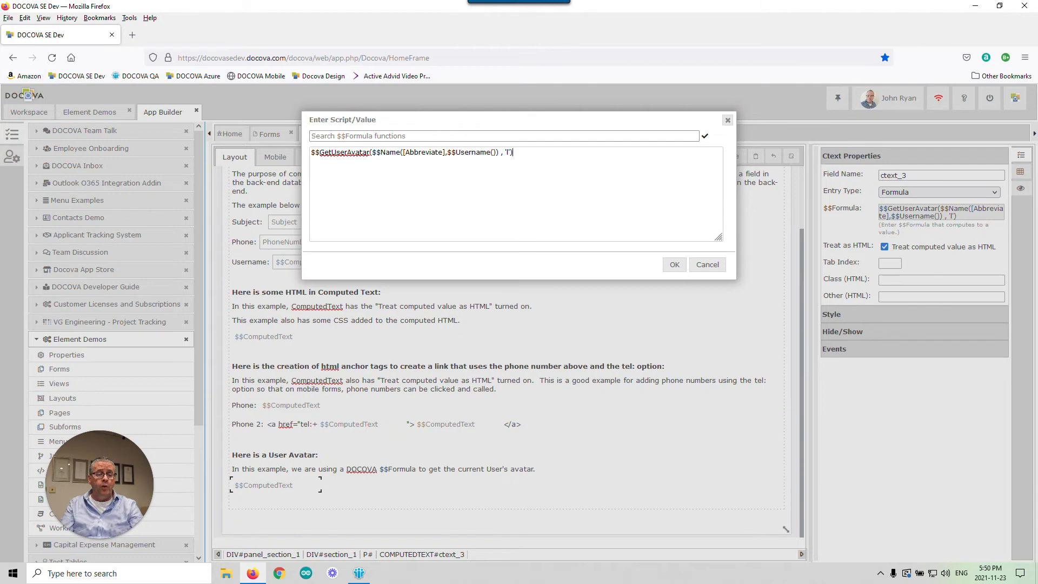
click(315, 153)
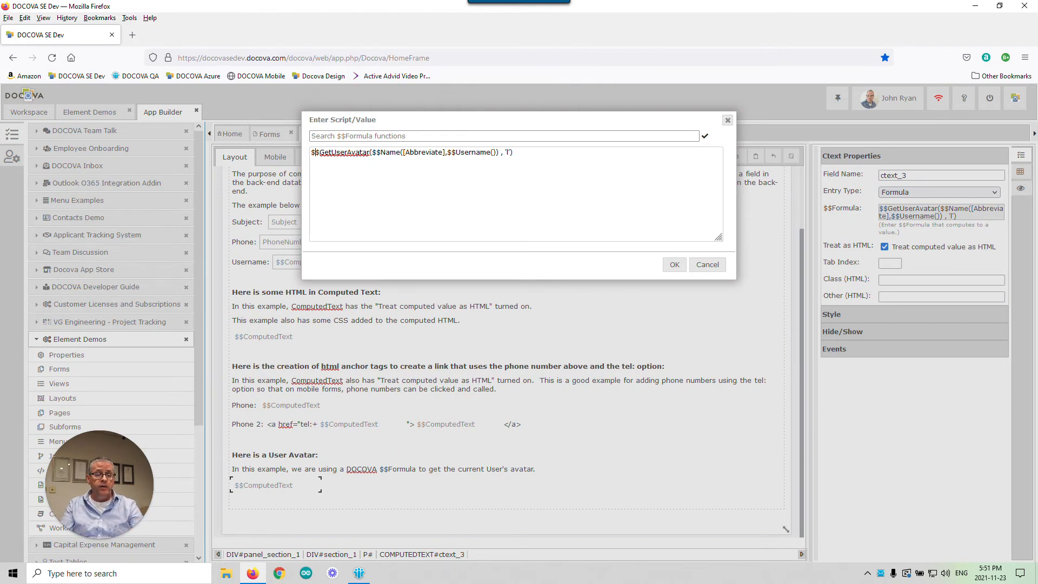
double_click(491, 152)
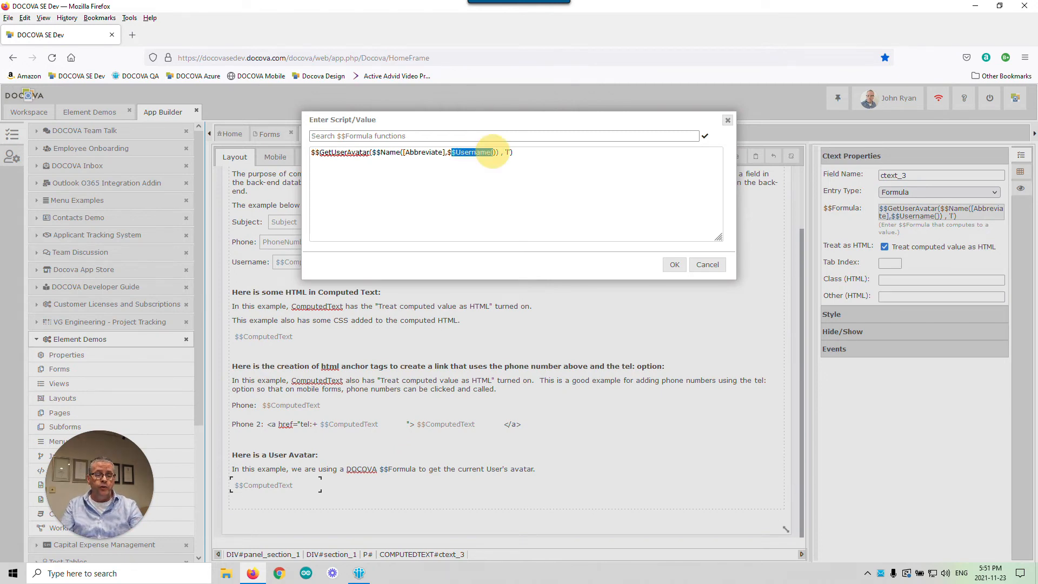
click(375, 153)
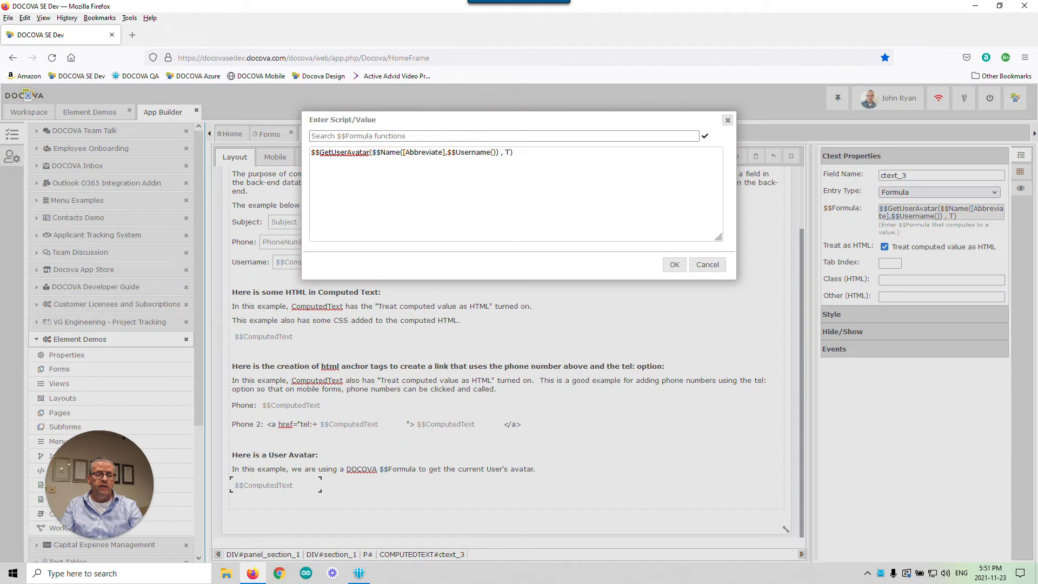
drag(372, 152, 507, 152)
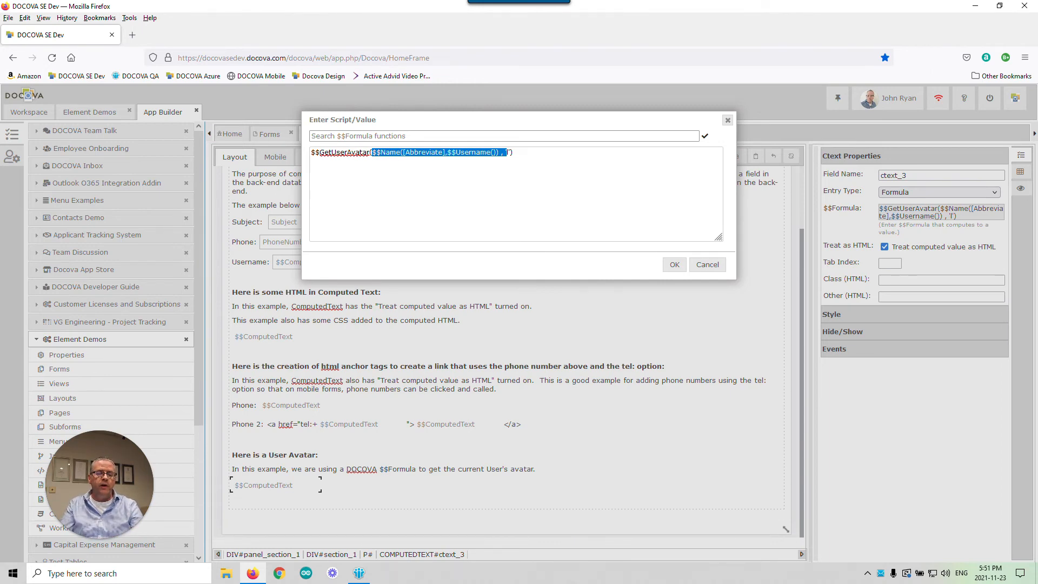
click(372, 152)
drag(372, 151, 494, 152)
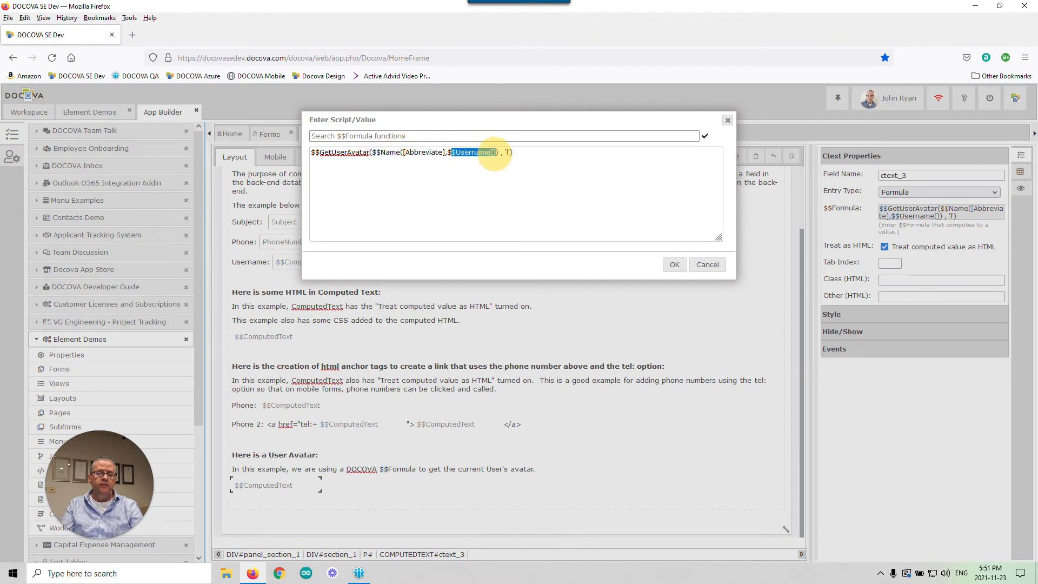
click(496, 153)
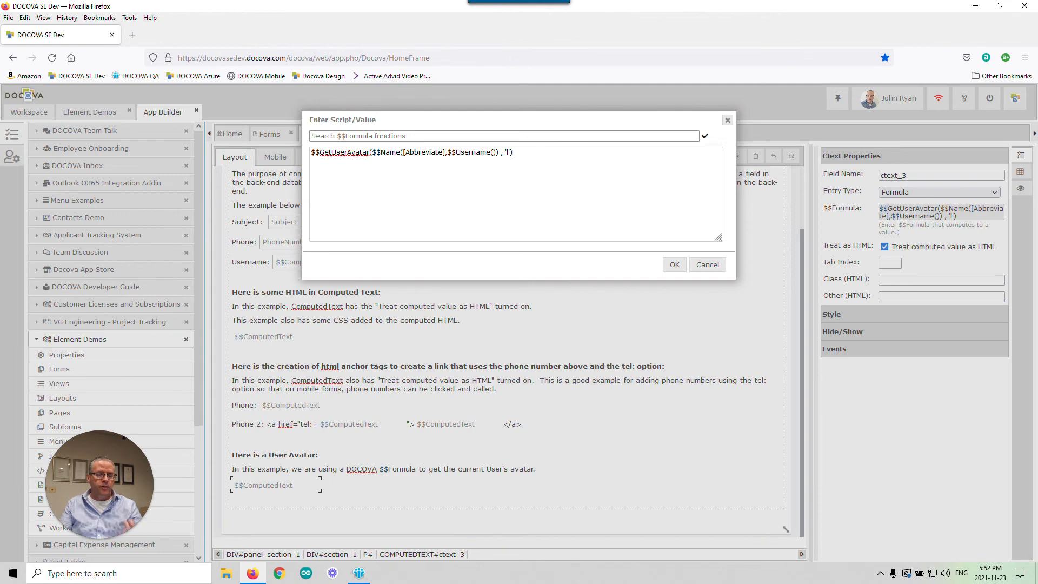
click(674, 264)
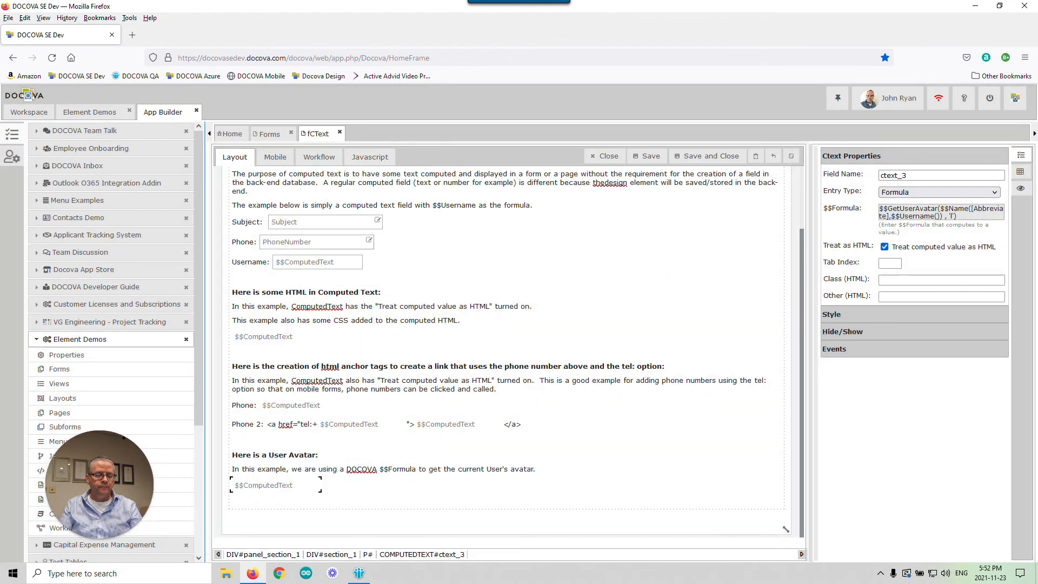
Close the Computed Text Demo document in Element Demos and switch back to App Builder.
click(100, 114)
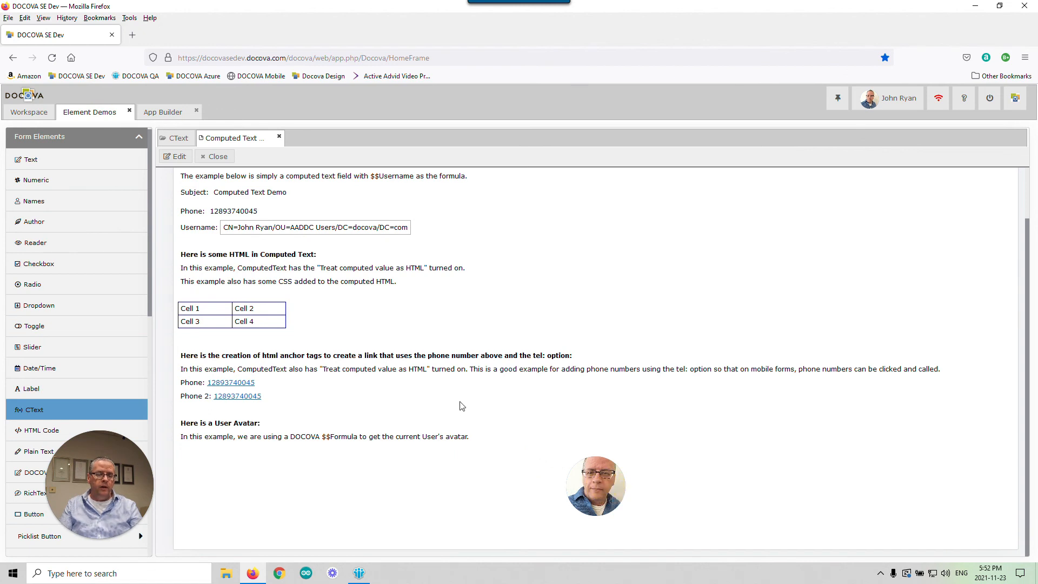
click(214, 156)
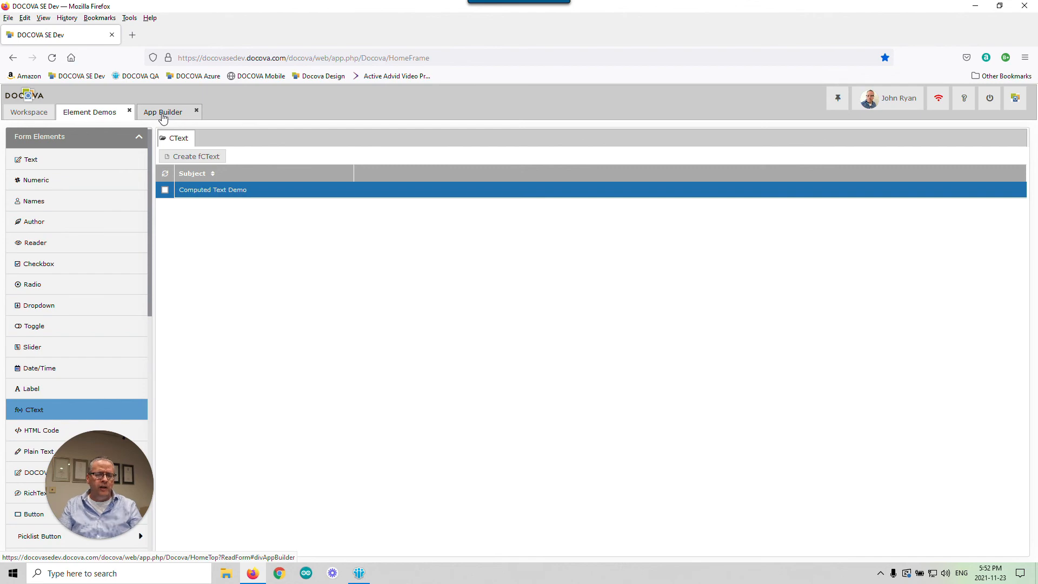
click(162, 117)
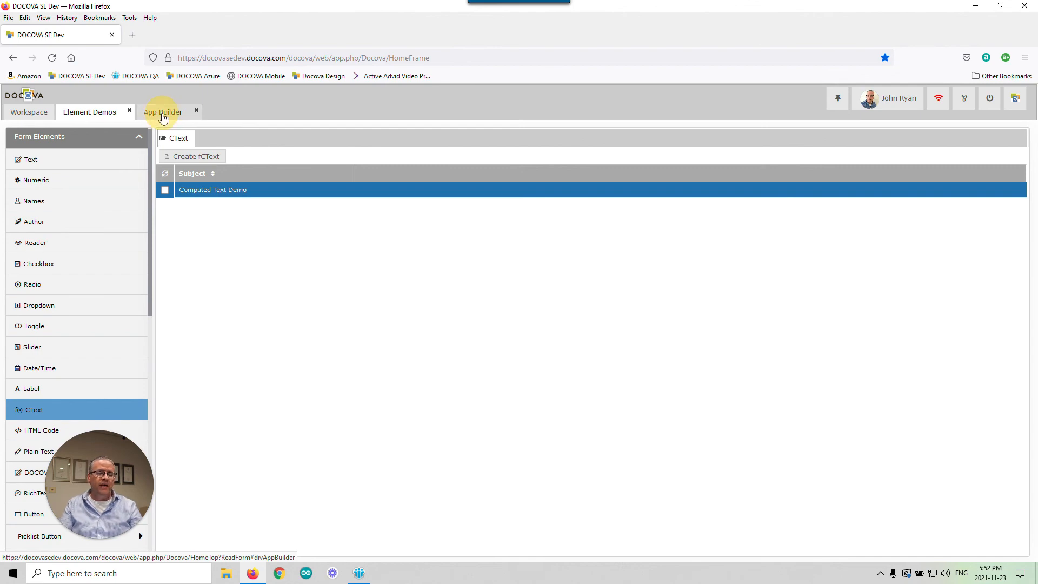